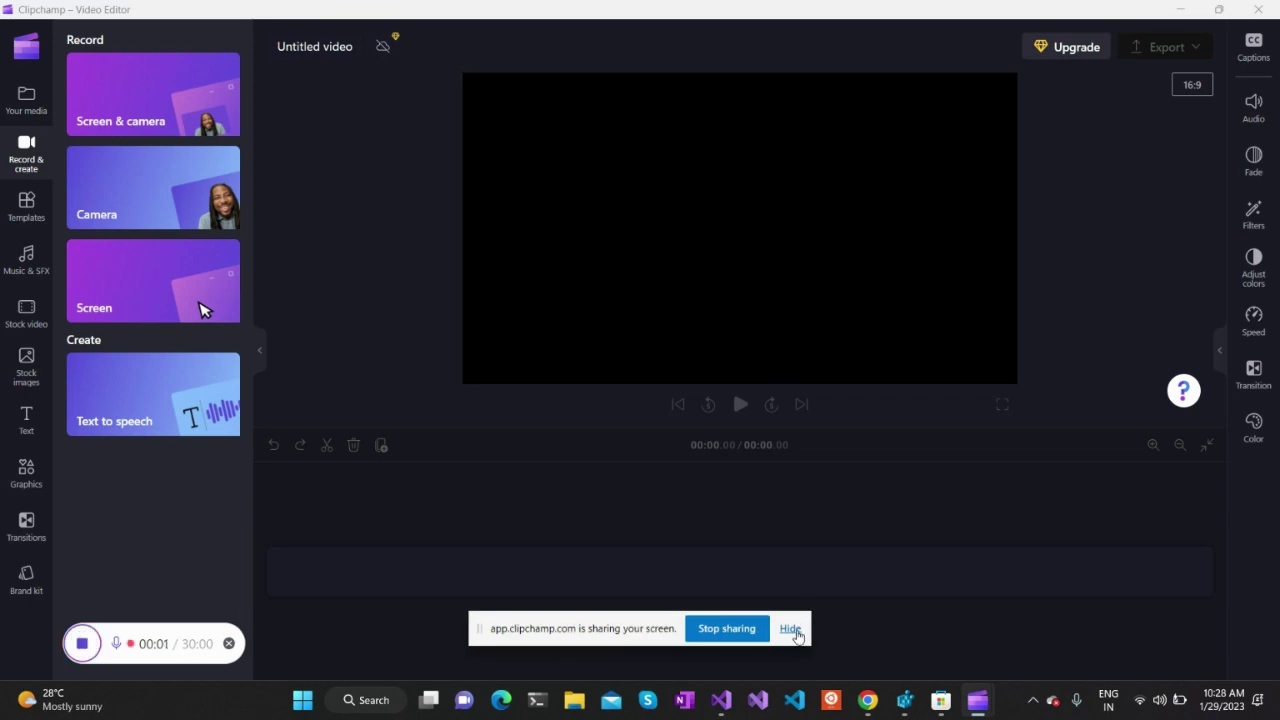
- Minimize the video editor and read the dump file article's introduction, the What is a Dump File? section and the manual generation method
{"action": "left_click", "coordinate": [1177, 10]}
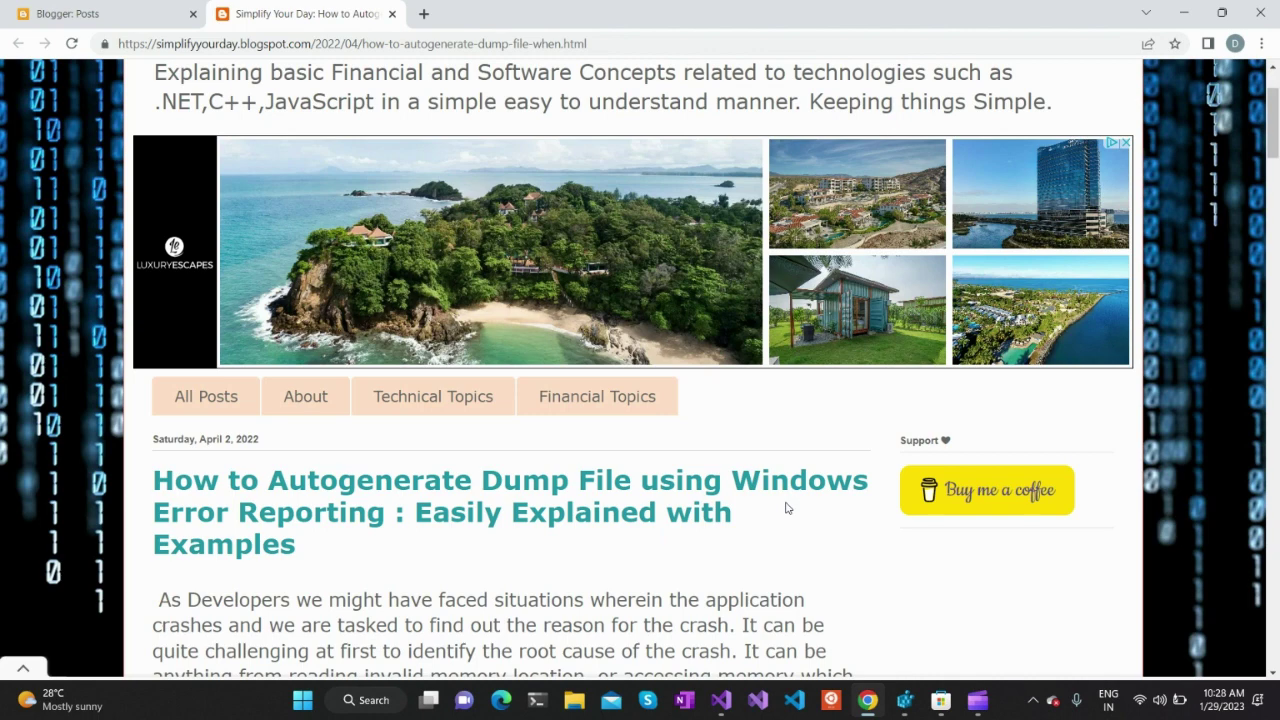
{"action": "scroll", "coordinate": [786, 508], "scroll_direction": "up", "scroll_amount": 2}
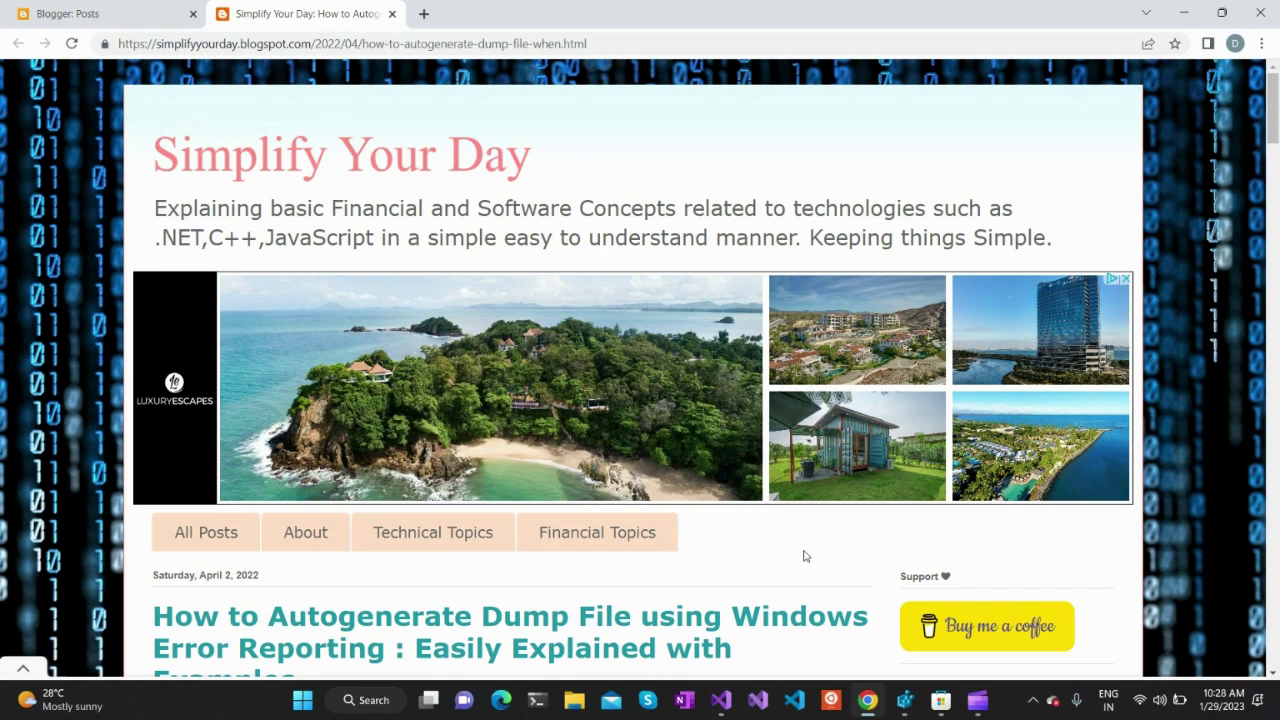
{"action": "scroll", "coordinate": [805, 556], "scroll_direction": "down", "scroll_amount": 1}
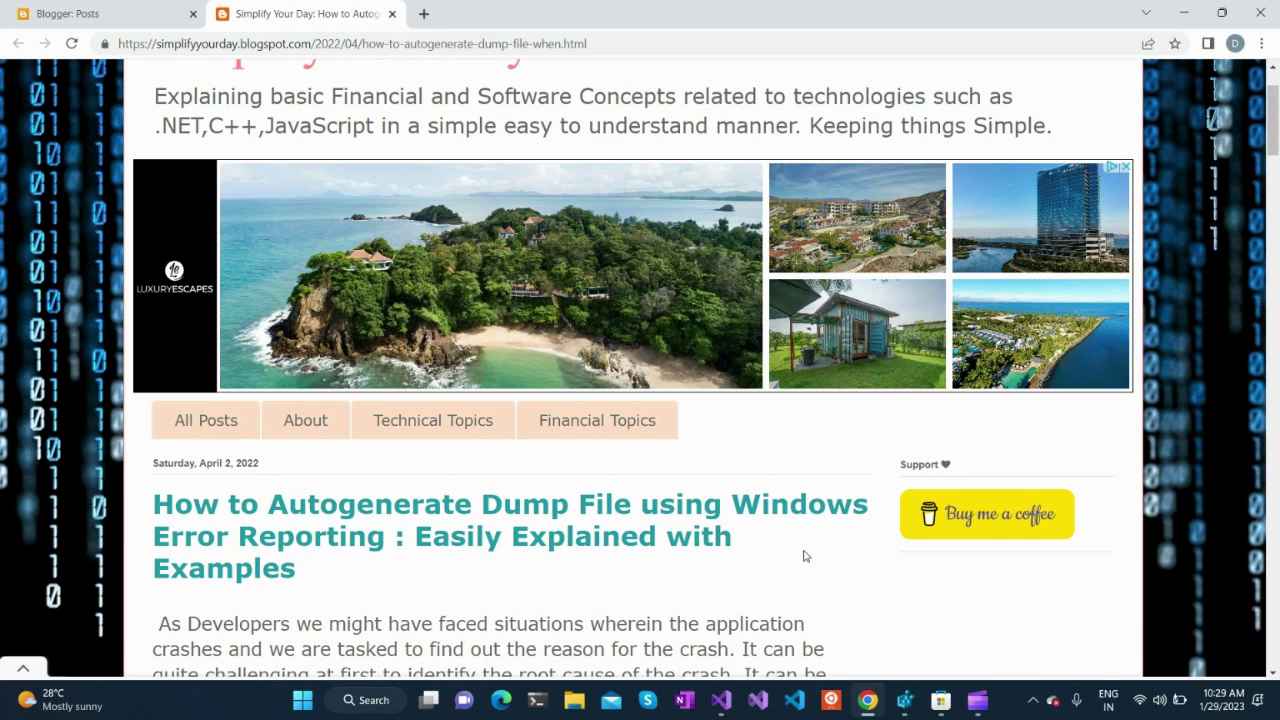
{"action": "scroll", "coordinate": [806, 556], "scroll_direction": "down", "scroll_amount": 1}
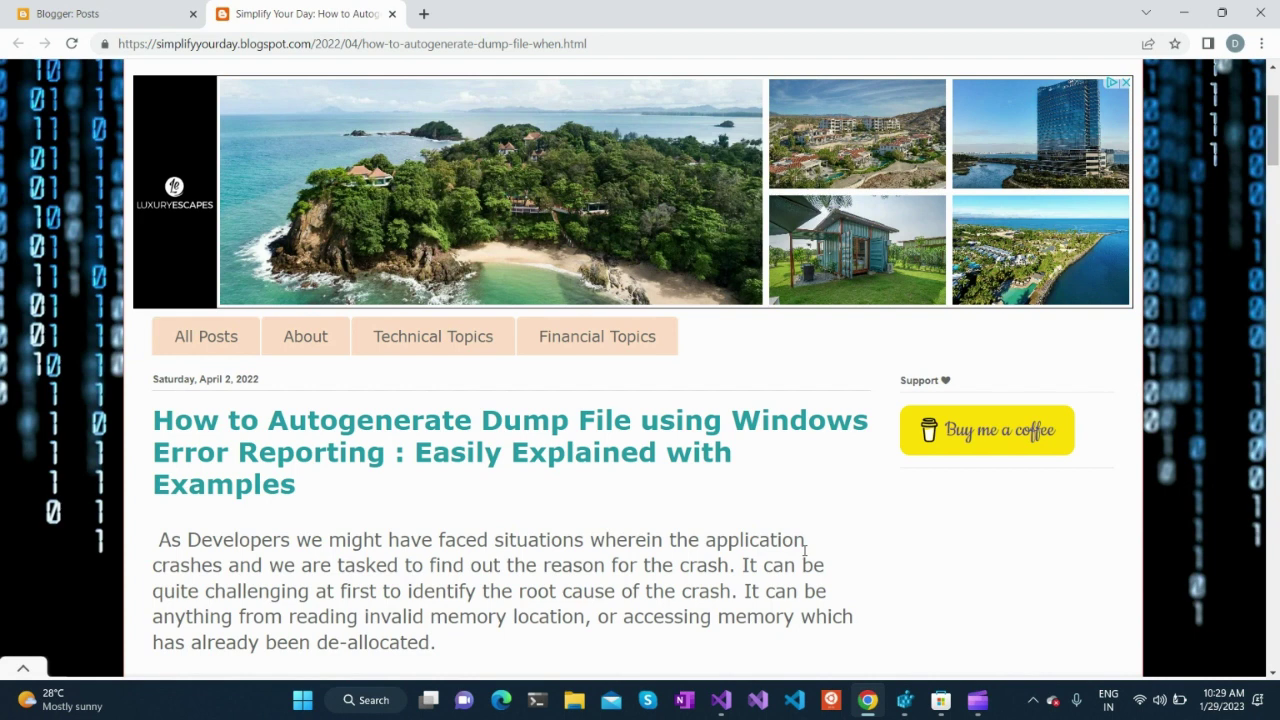
{"action": "scroll", "coordinate": [913, 589], "scroll_direction": "down", "scroll_amount": 1}
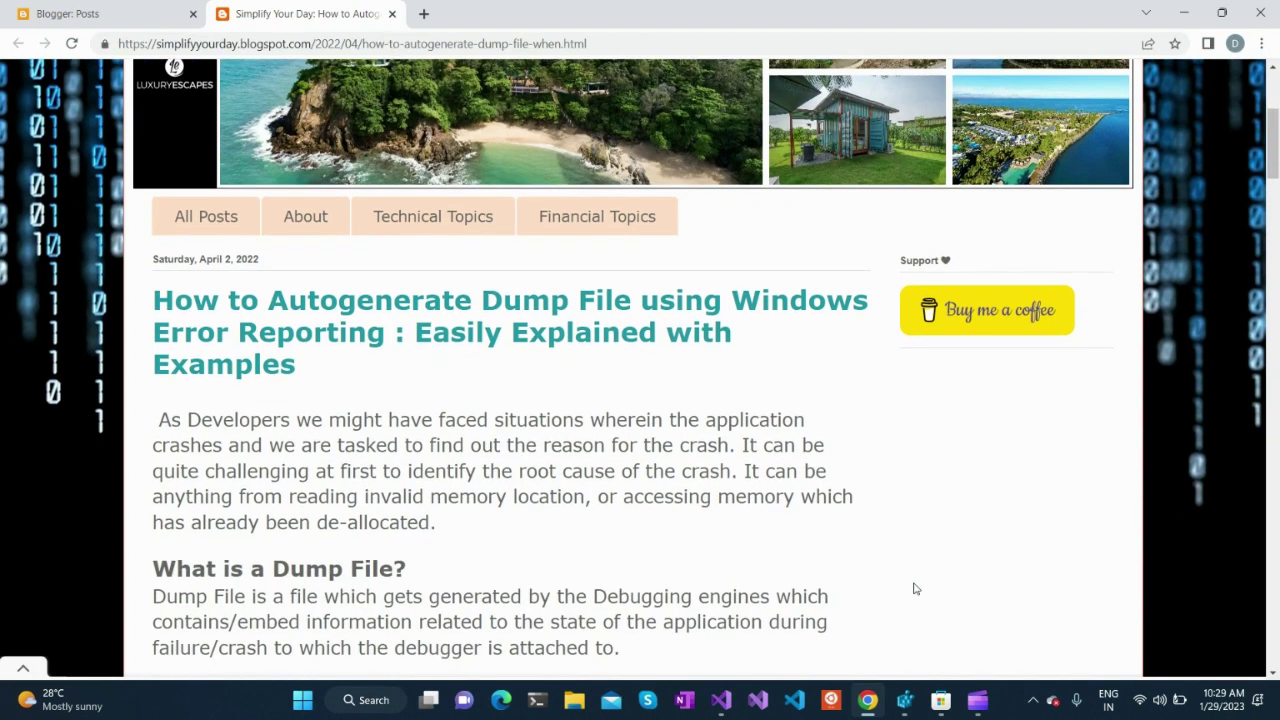
{"action": "scroll", "coordinate": [913, 589], "scroll_direction": "down", "scroll_amount": 1}
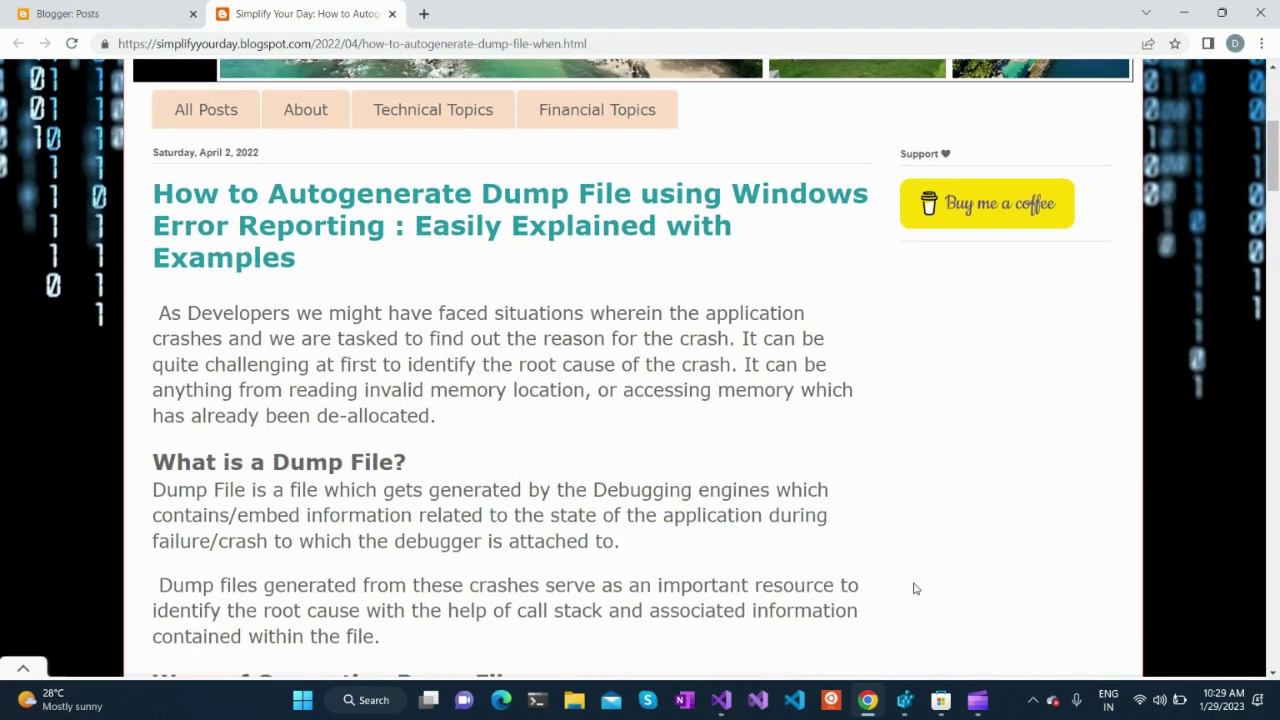
{"action": "scroll", "coordinate": [913, 589], "scroll_direction": "down", "scroll_amount": 1}
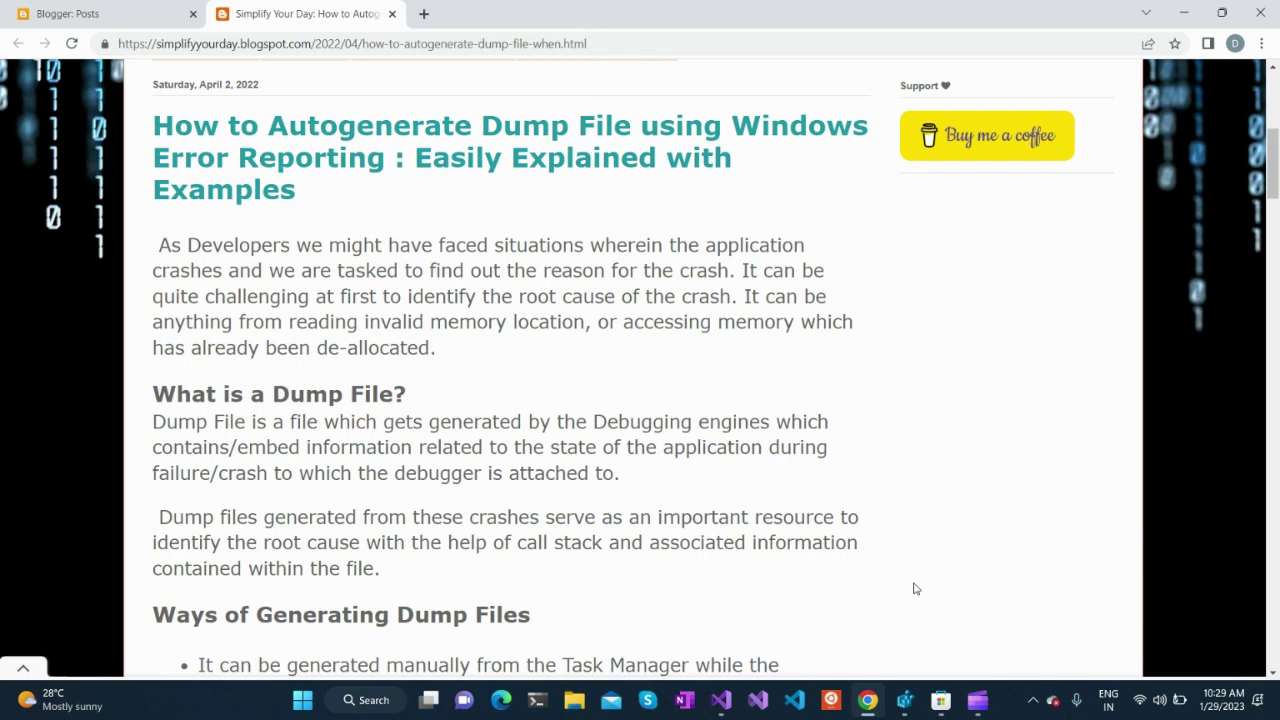
{"action": "scroll", "coordinate": [913, 589], "scroll_direction": "down", "scroll_amount": 1}
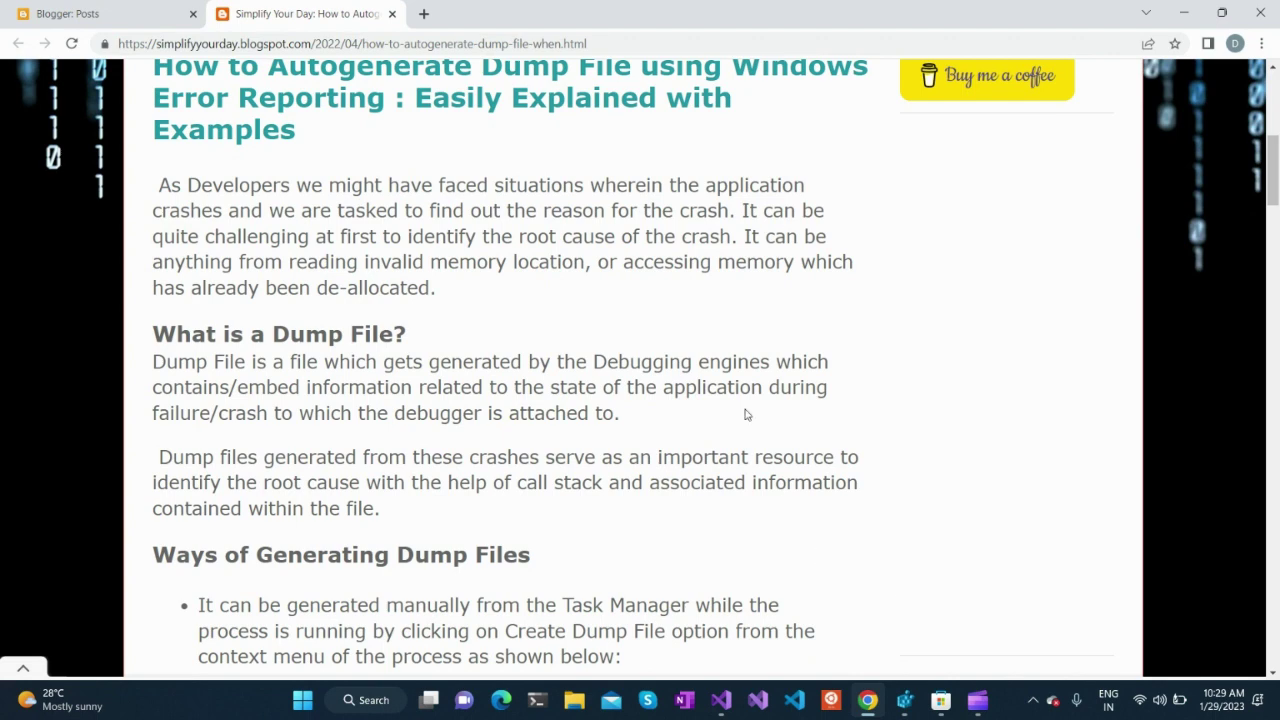
{"action": "scroll", "coordinate": [840, 330], "scroll_direction": "up", "scroll_amount": 1}
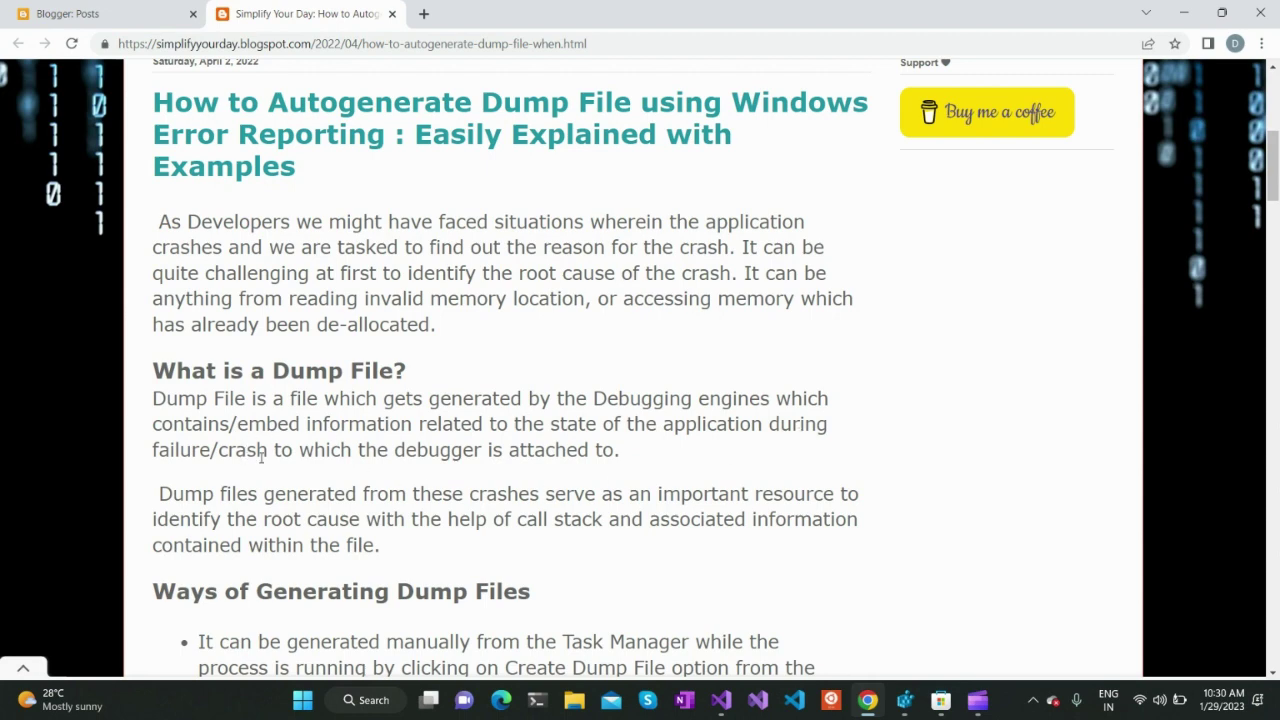
{"action": "left_click_drag", "start_coordinate": [621, 452], "coordinate": [379, 399]}
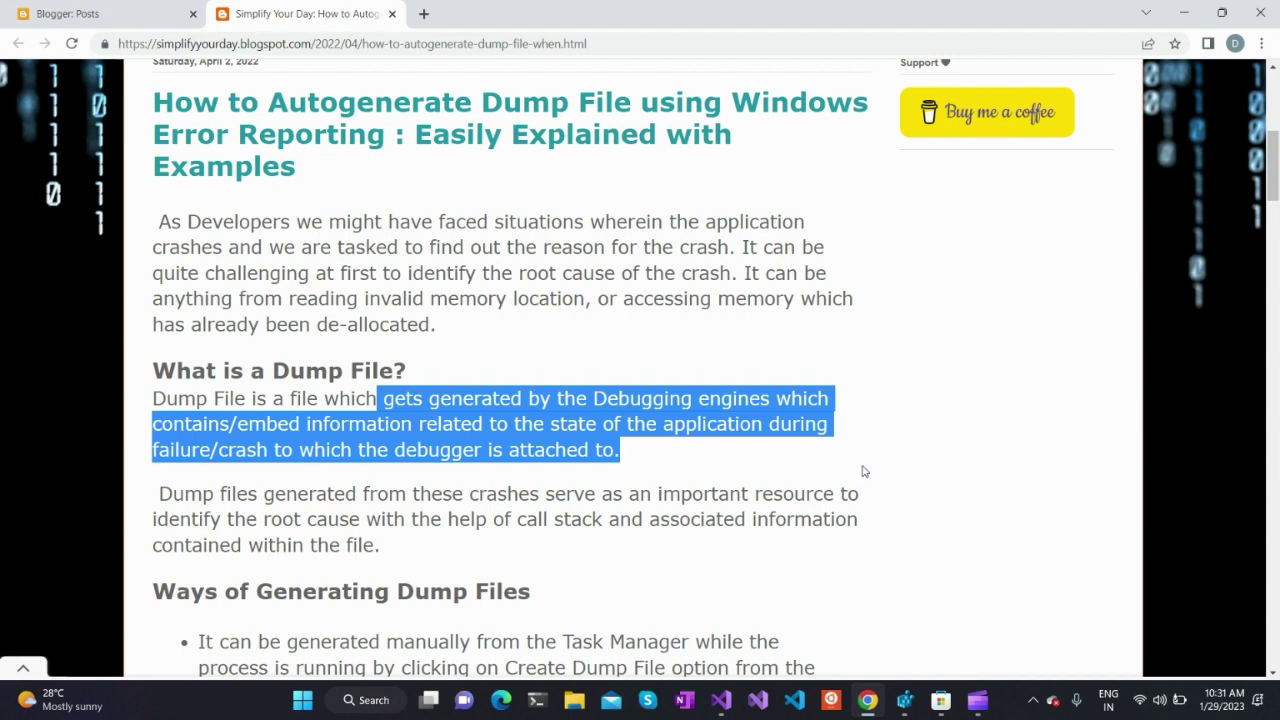
{"action": "scroll", "coordinate": [916, 570], "scroll_direction": "down", "scroll_amount": 2}
{"action": "scroll", "coordinate": [916, 570], "scroll_direction": "down", "scroll_amount": 3}
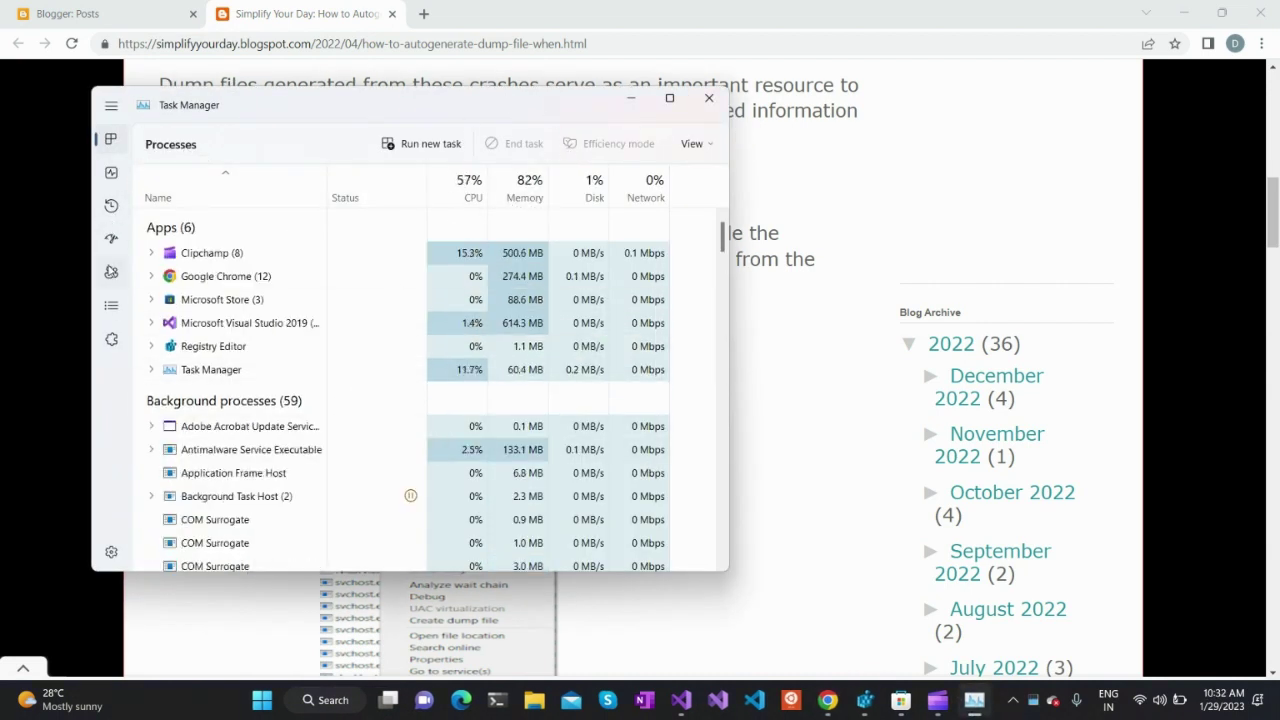
- Create a dump file of the audiodg.exe process from Task Manager's detailed process list
{"action": "left_click", "coordinate": [111, 305]}
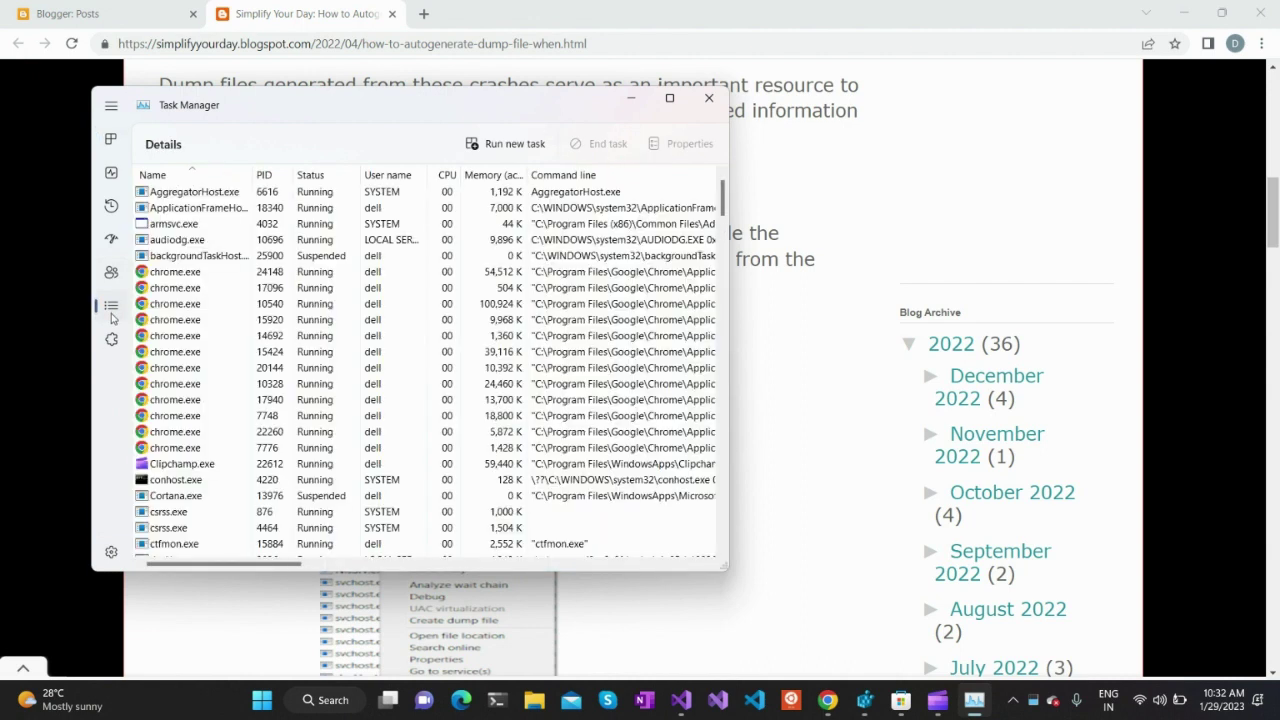
{"action": "left_click", "coordinate": [330, 240]}
{"action": "right_click", "coordinate": [330, 240]}
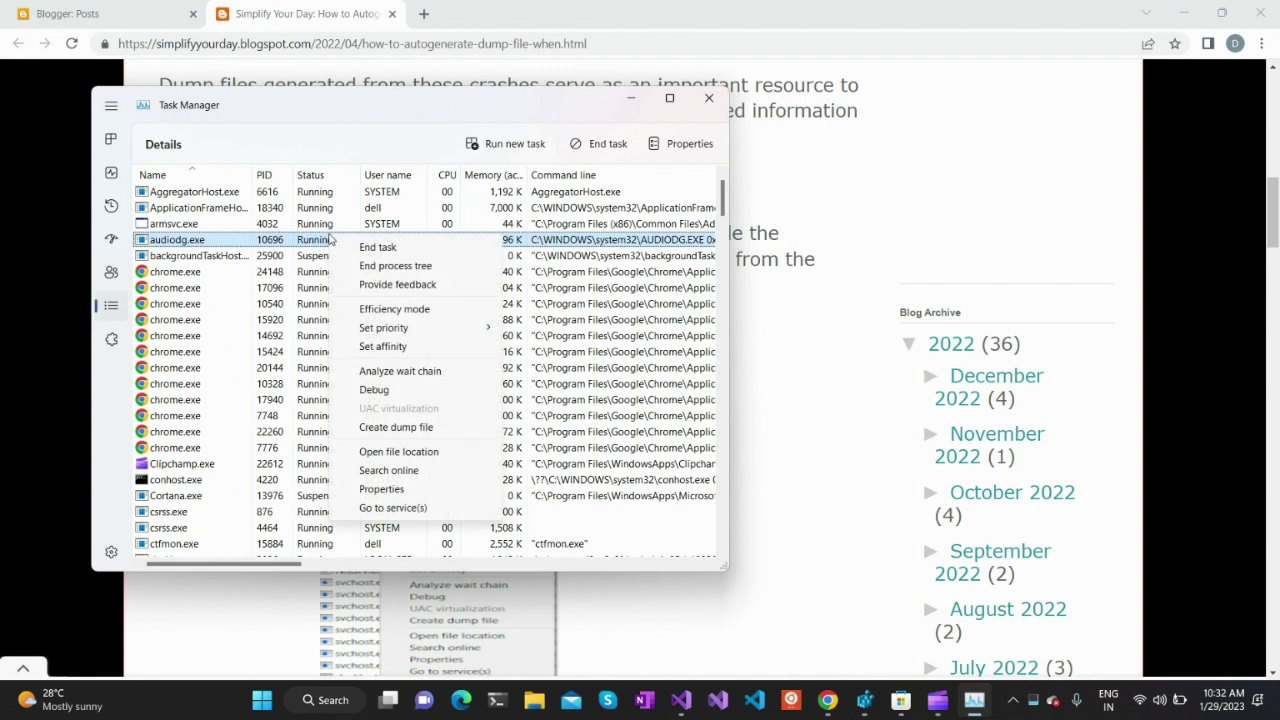
{"action": "left_click", "coordinate": [440, 430]}
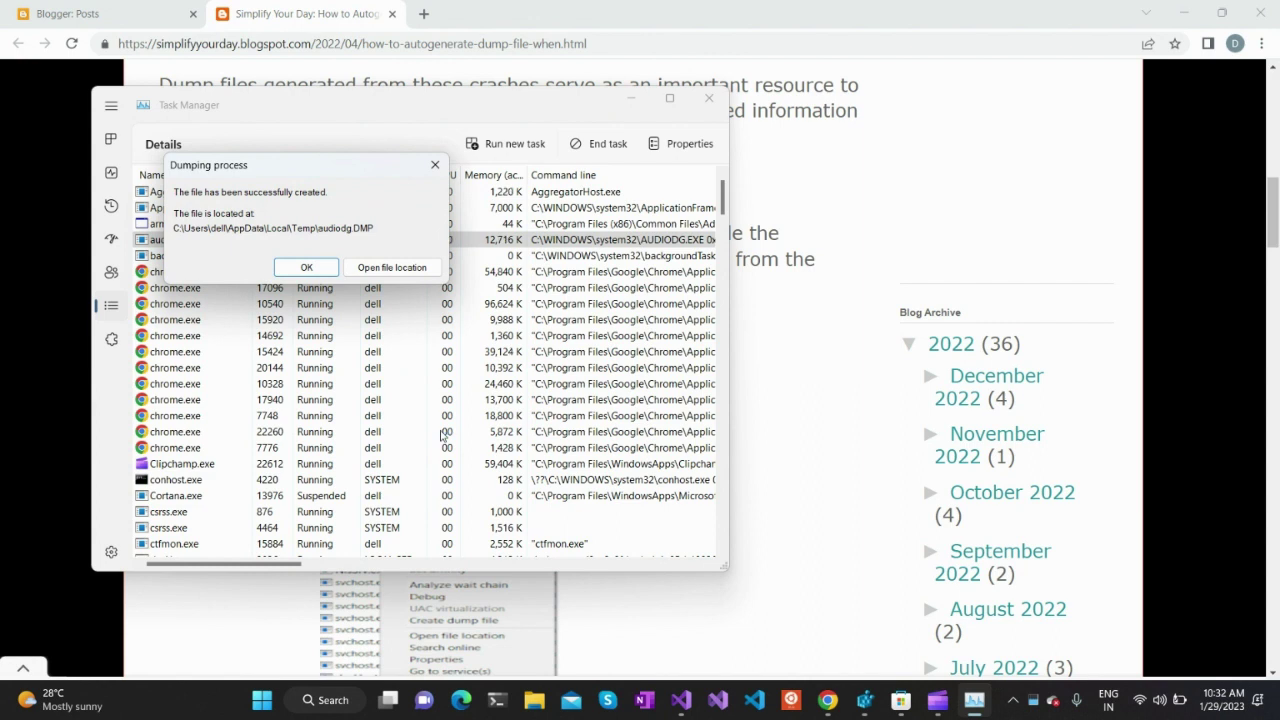
- Inspect the saved dump file's path in the confirmation dialog, and close the dialog and Task Manager
{"action": "left_click_drag", "start_coordinate": [275, 171], "coordinate": [474, 317]}
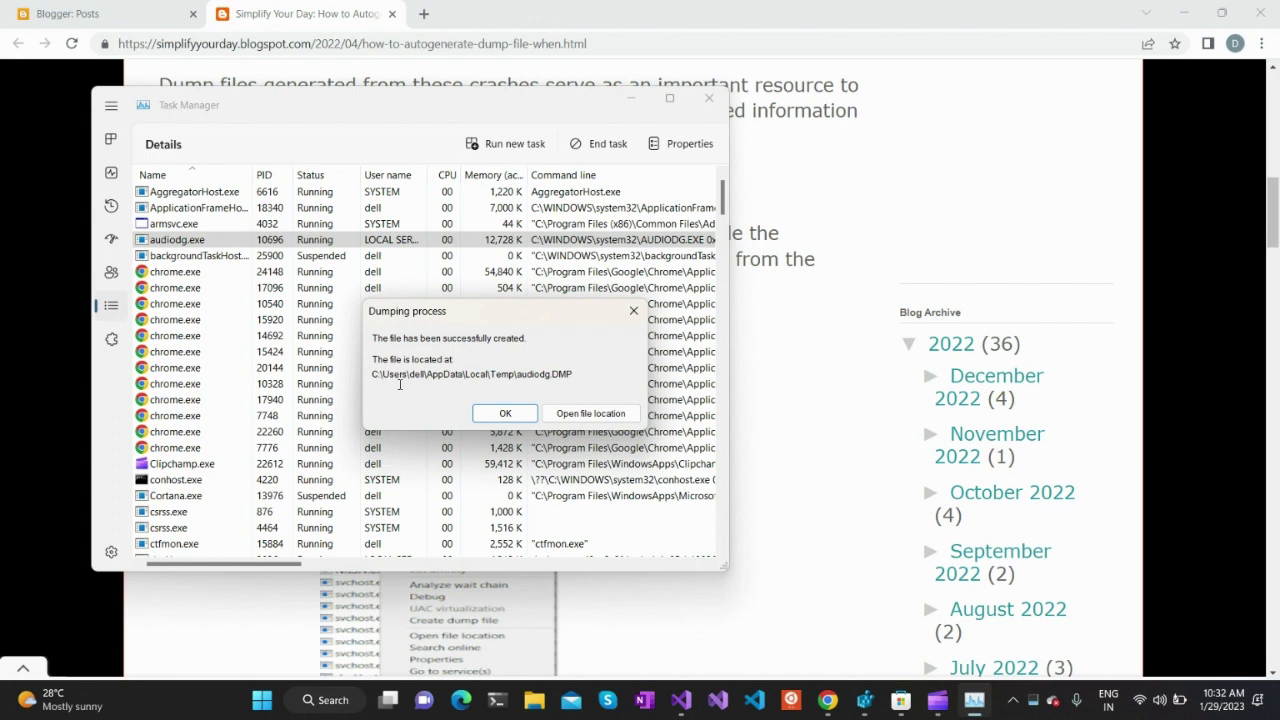
{"action": "left_click_drag", "start_coordinate": [378, 379], "coordinate": [585, 376]}
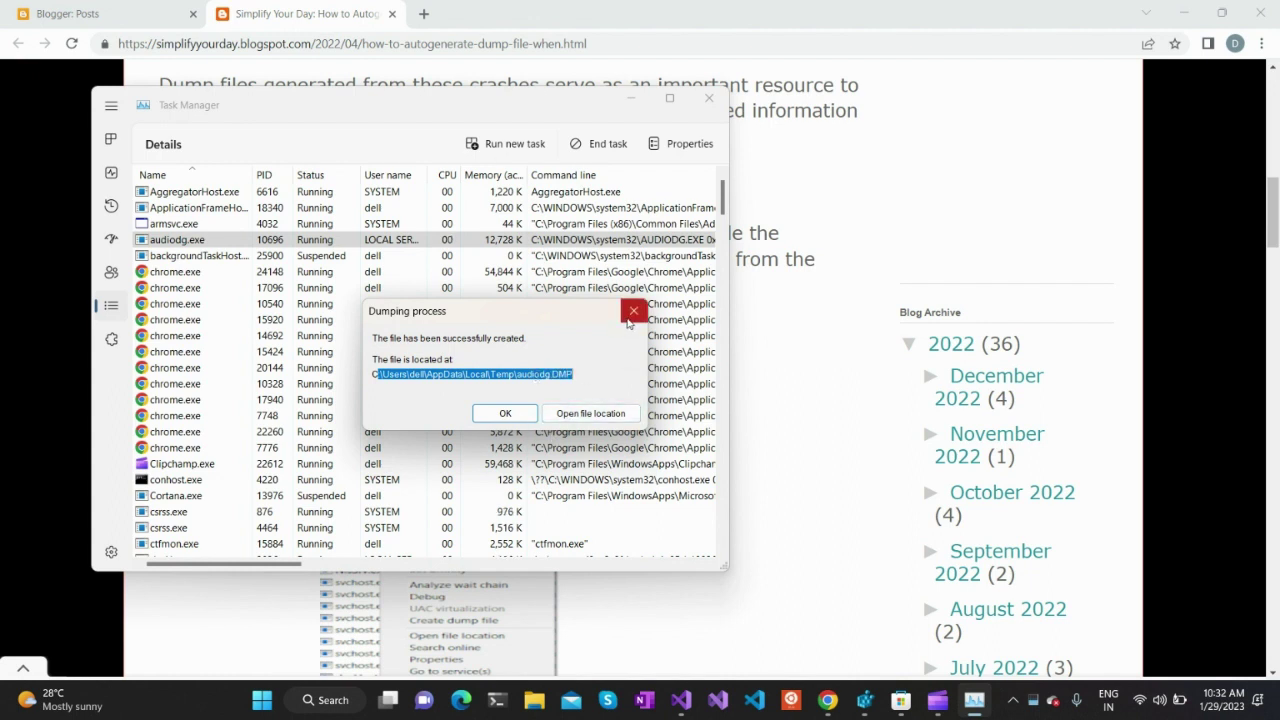
{"action": "left_click", "coordinate": [630, 322]}
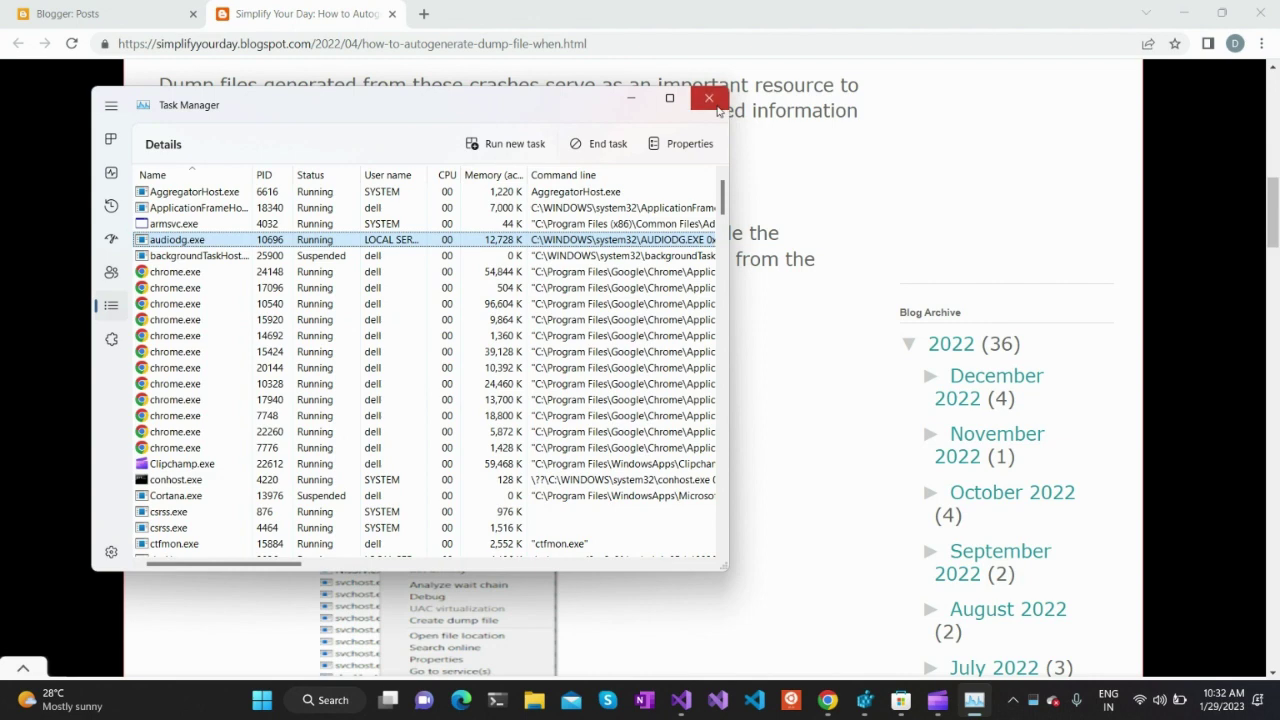
{"action": "left_click", "coordinate": [709, 98]}
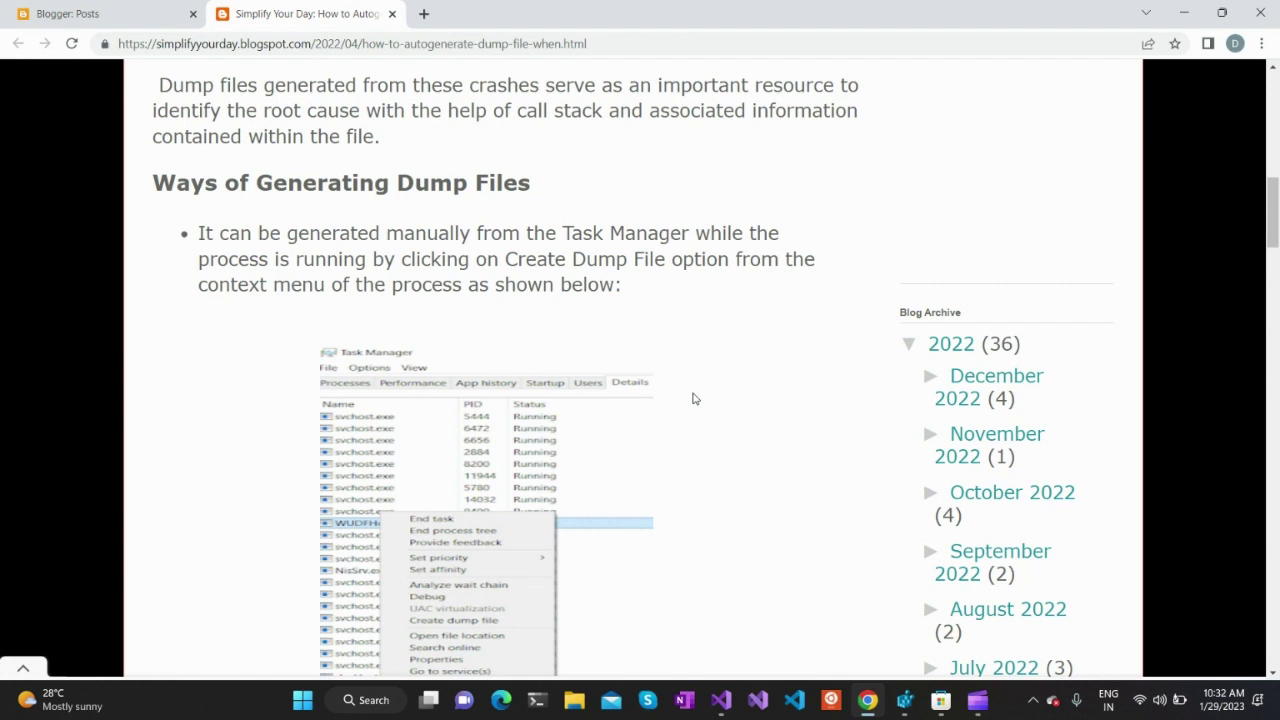
- Read the article's sections on generating dumps through the AeDebug registry option and Windows Error Reporting
{"action": "scroll", "coordinate": [695, 398], "scroll_direction": "down", "scroll_amount": 1}
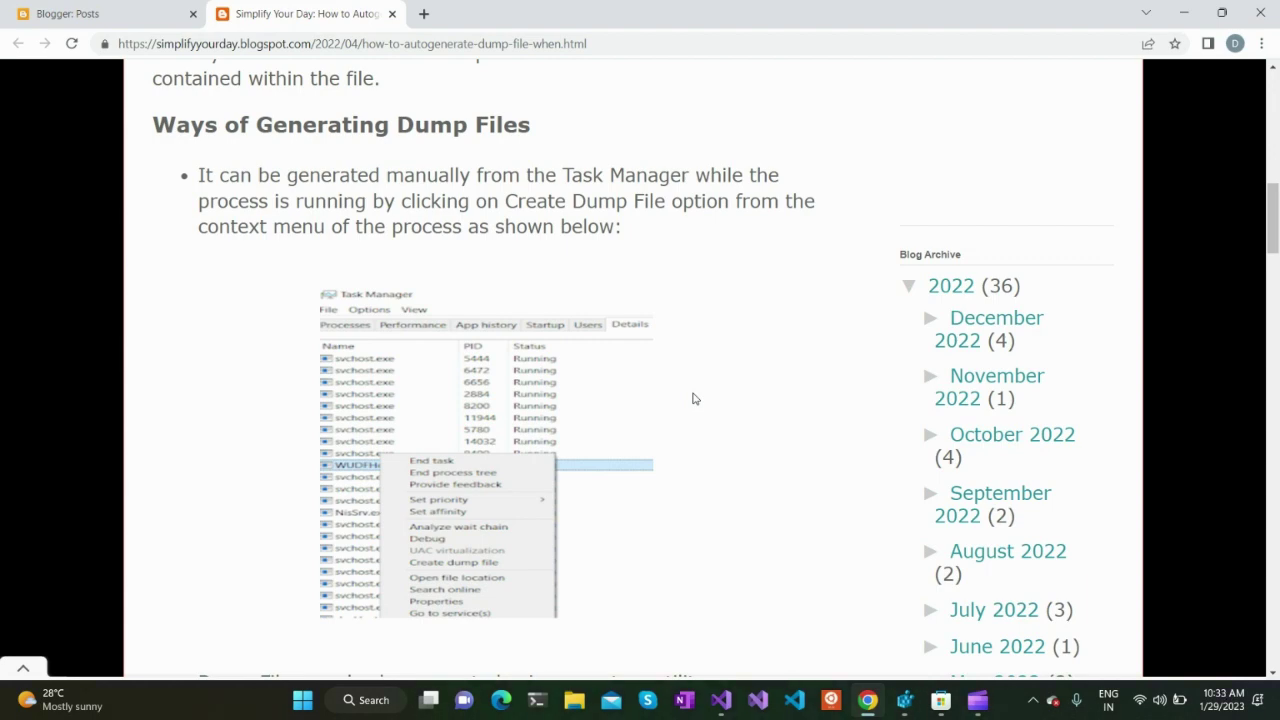
{"action": "scroll", "coordinate": [693, 398], "scroll_direction": "down", "scroll_amount": 3}
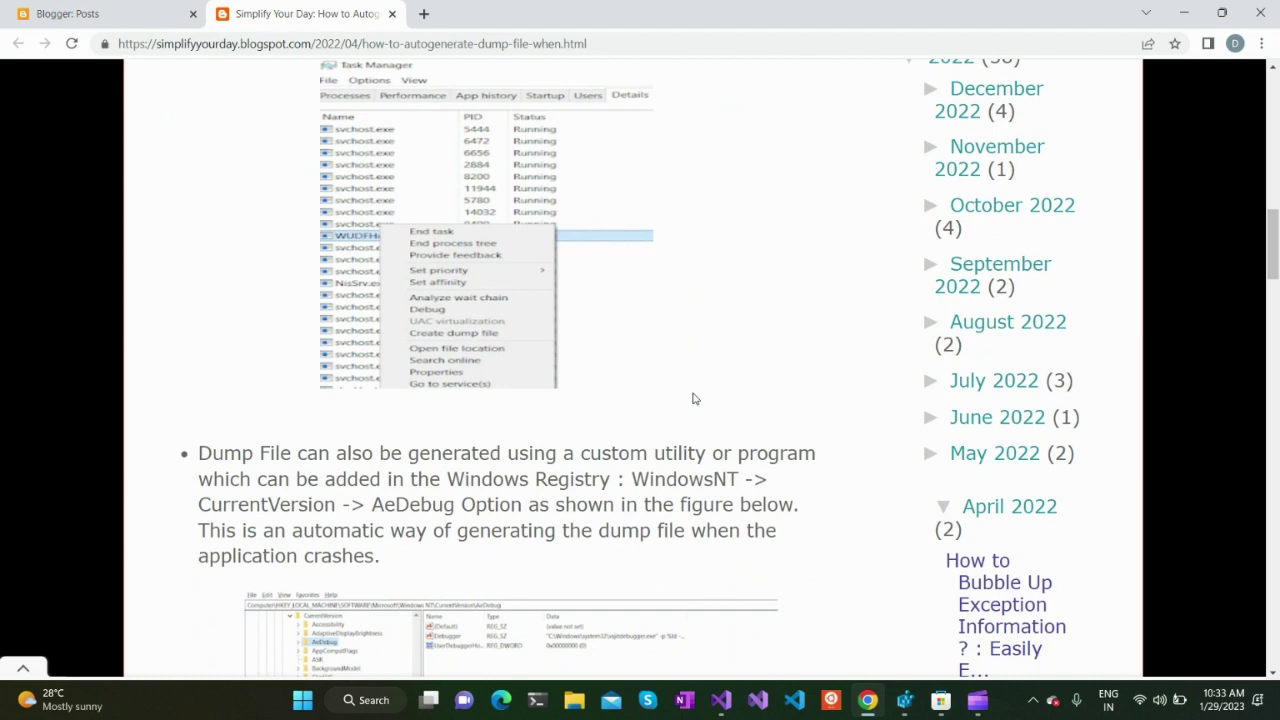
{"action": "scroll", "coordinate": [693, 398], "scroll_direction": "down", "scroll_amount": 1}
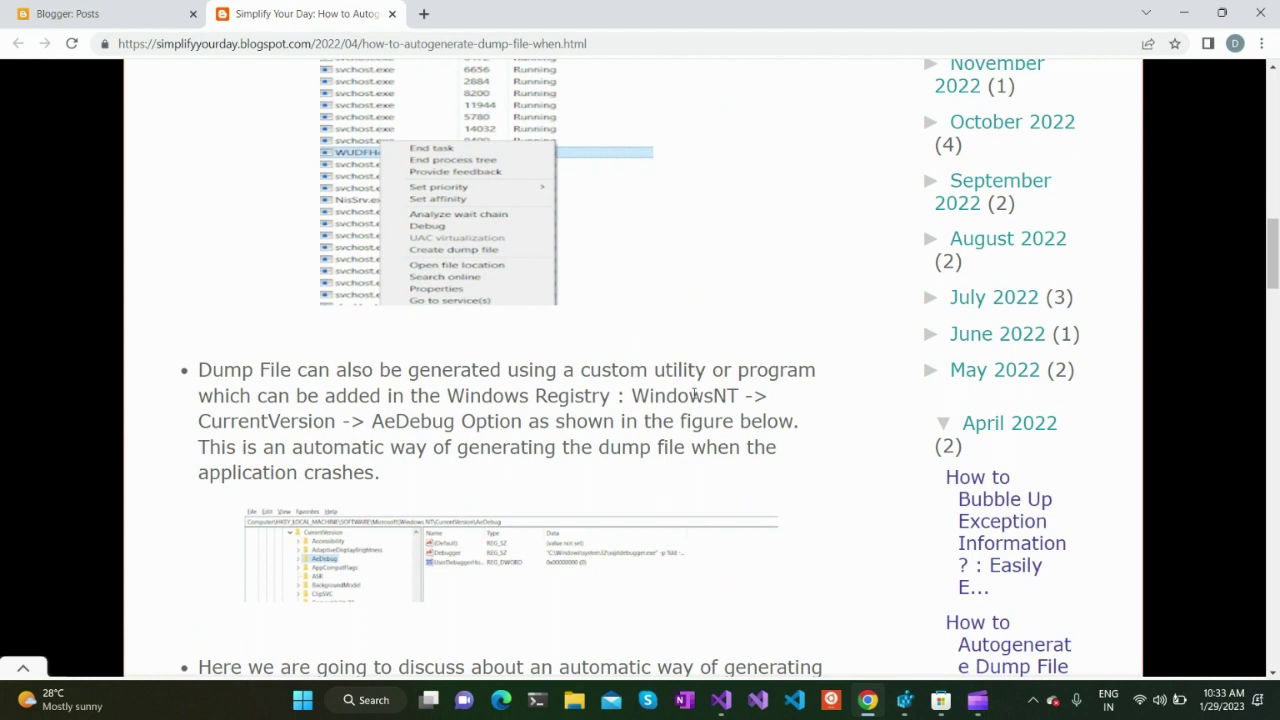
{"action": "scroll", "coordinate": [693, 395], "scroll_direction": "down", "scroll_amount": 3}
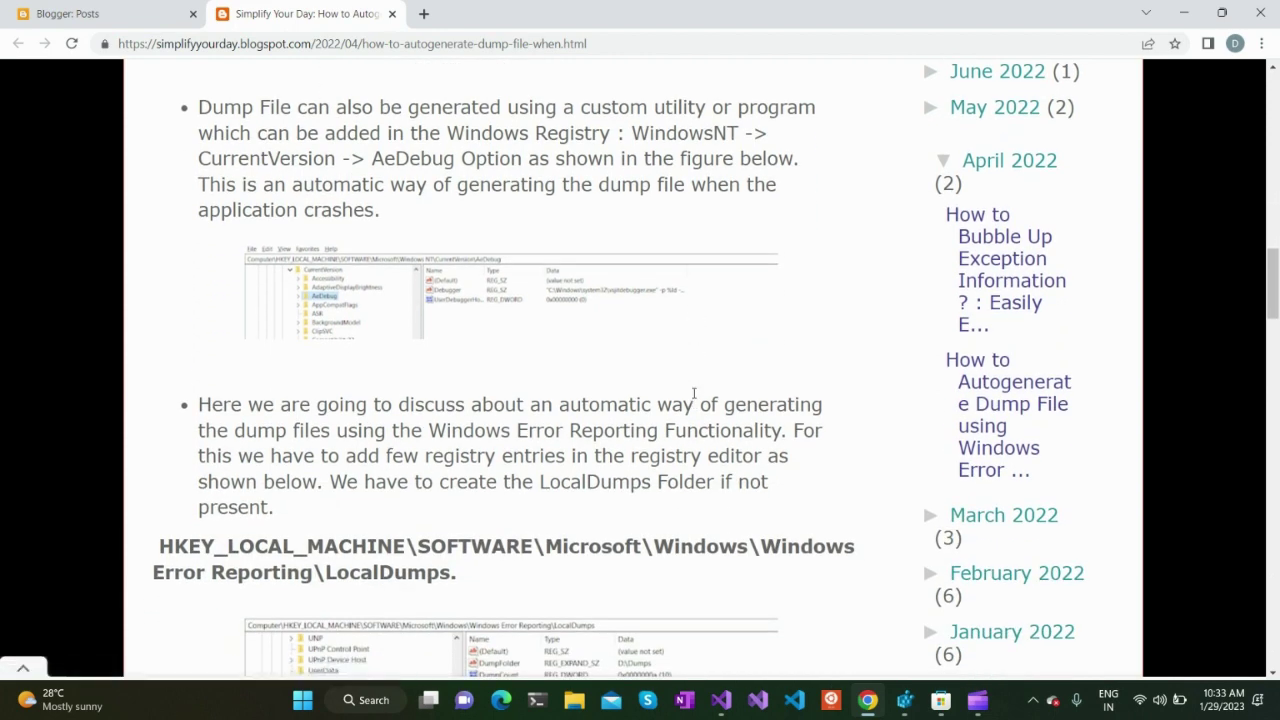
- Switch to Registry Editor and examine the full path of the LocalDumps key under Windows Error Reporting
{"action": "left_click", "coordinate": [905, 711]}
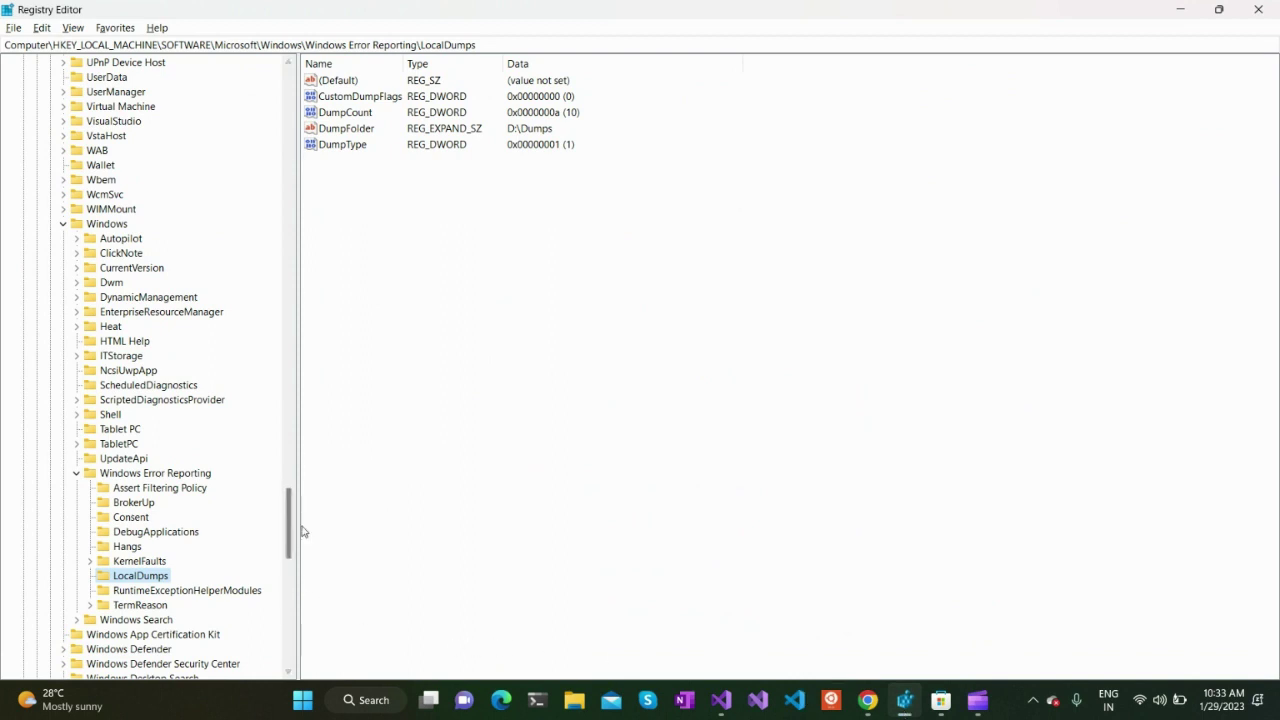
{"action": "left_click_drag", "start_coordinate": [297, 527], "coordinate": [333, 527]}
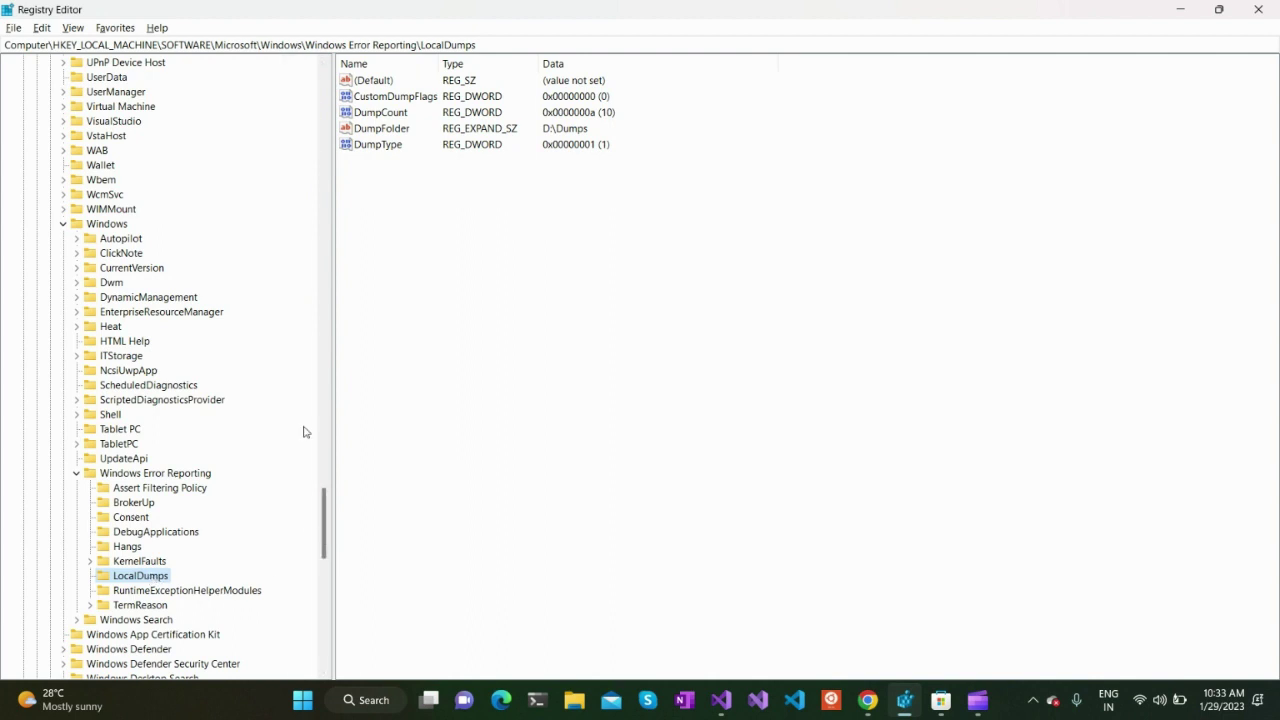
{"action": "left_click_drag", "start_coordinate": [509, 44], "coordinate": [3, 55]}
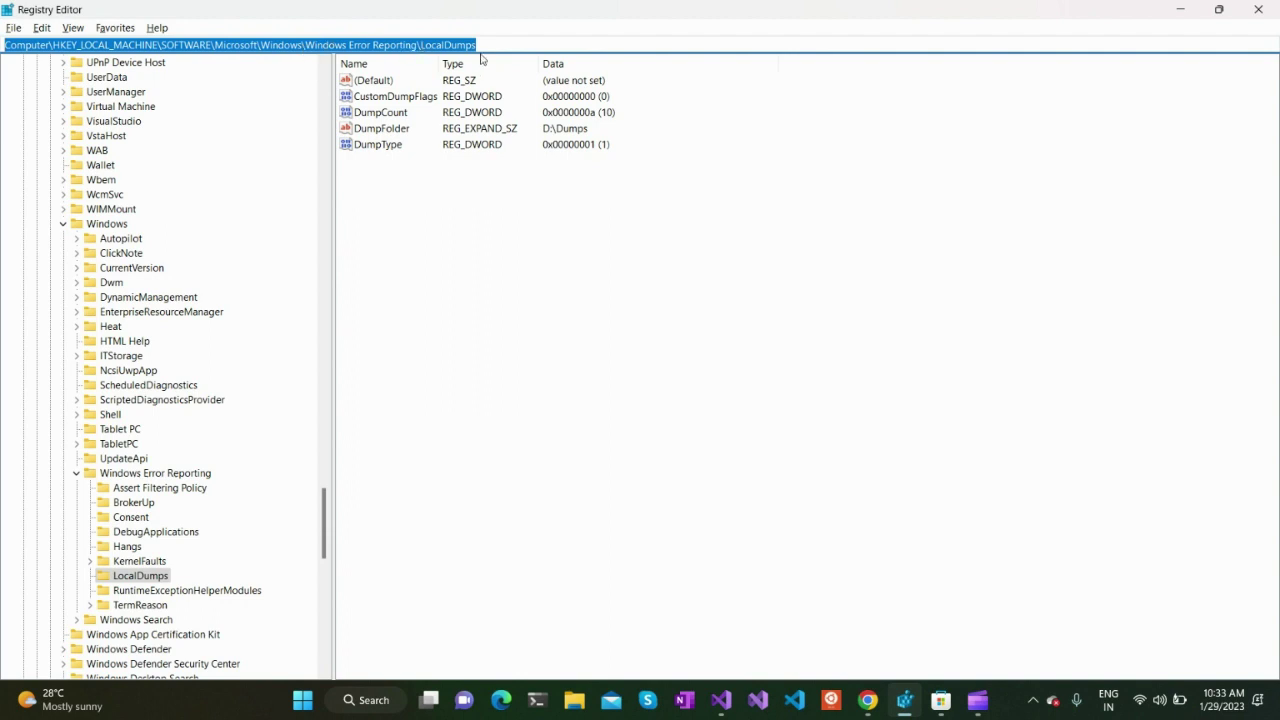
{"action": "left_click", "coordinate": [143, 580]}
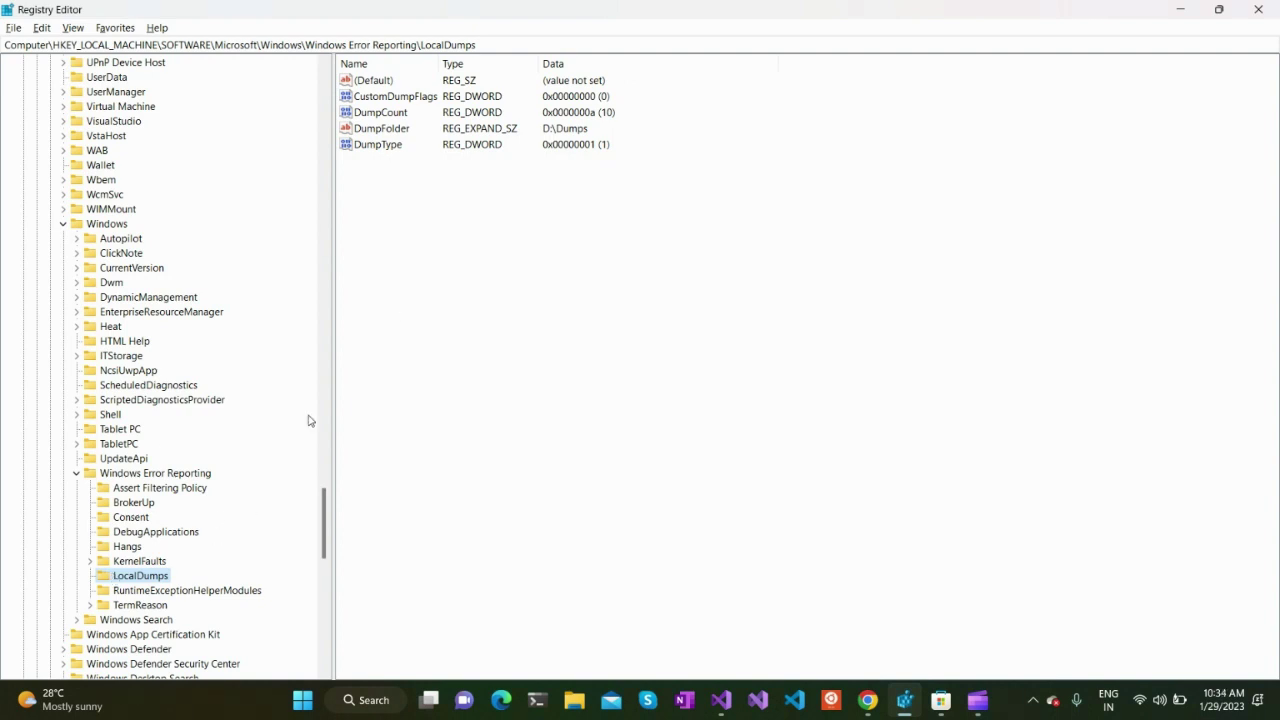
- Review the CustomDumpFlags, DumpCount, DumpFolder and DumpType entries of the LocalDumps key
{"action": "left_click", "coordinate": [420, 103]}
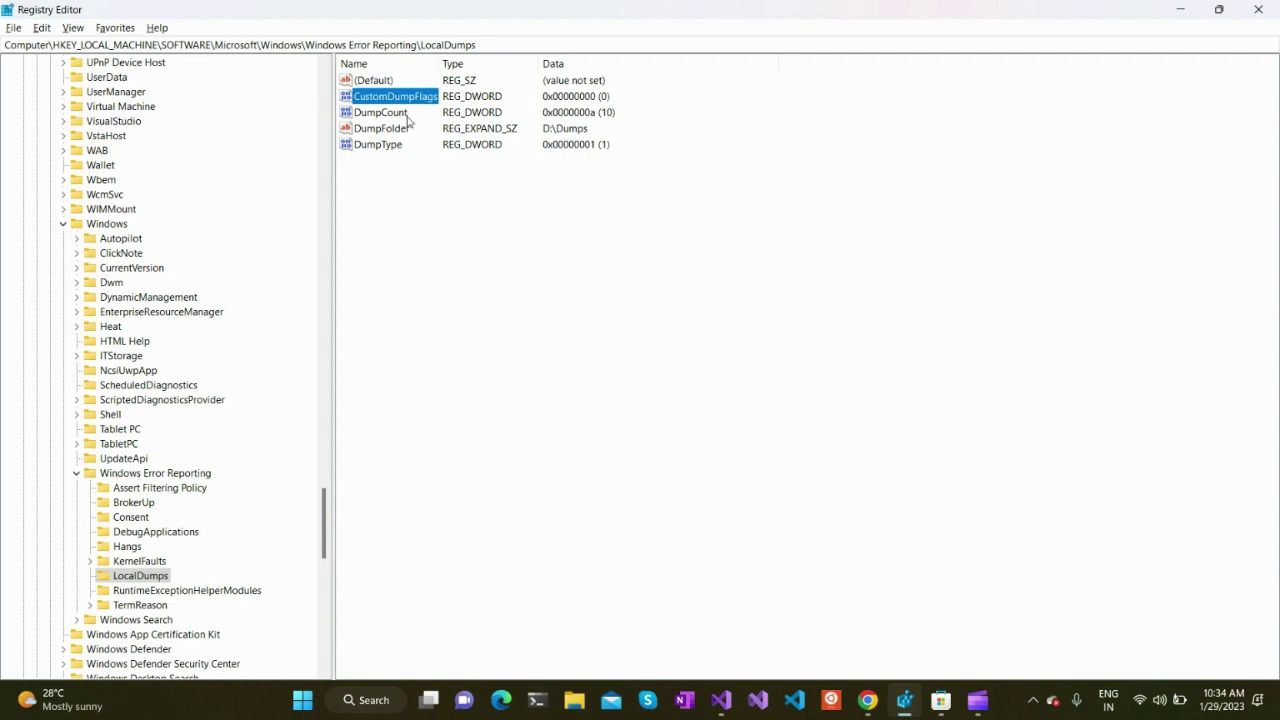
{"action": "left_click", "coordinate": [407, 119]}
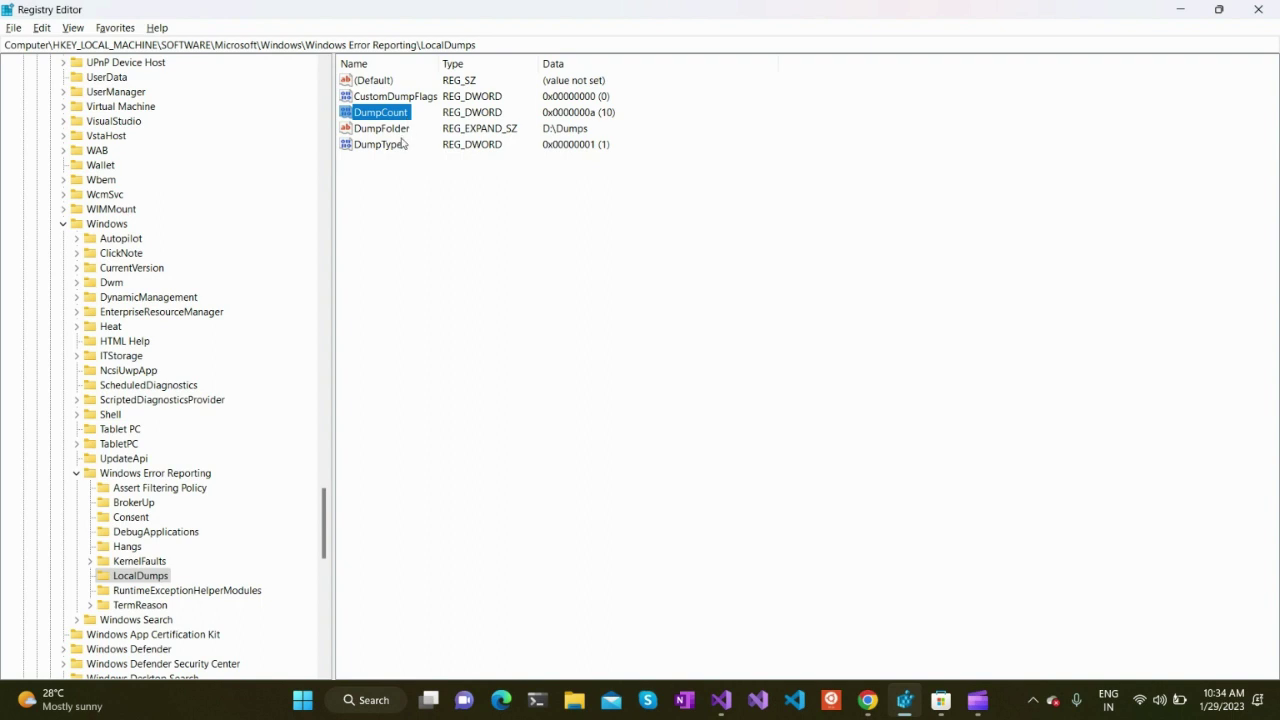
{"action": "left_click", "coordinate": [403, 133]}
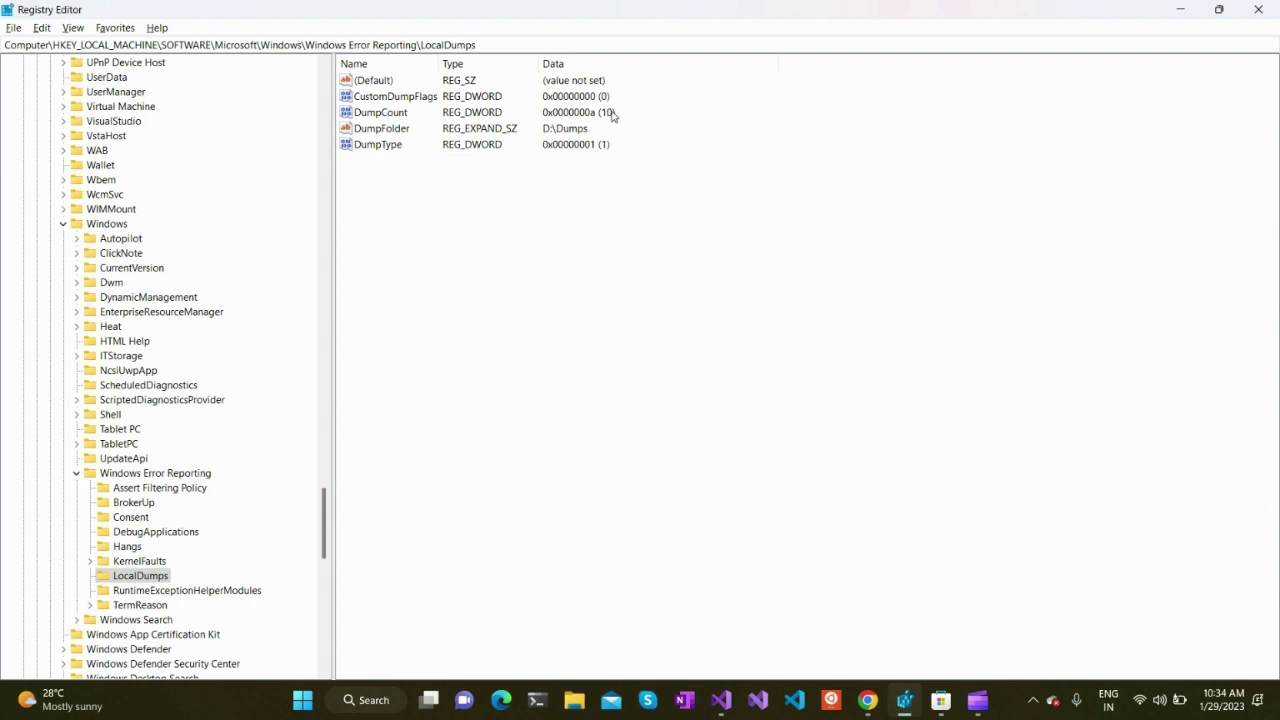
{"action": "left_click", "coordinate": [394, 146]}
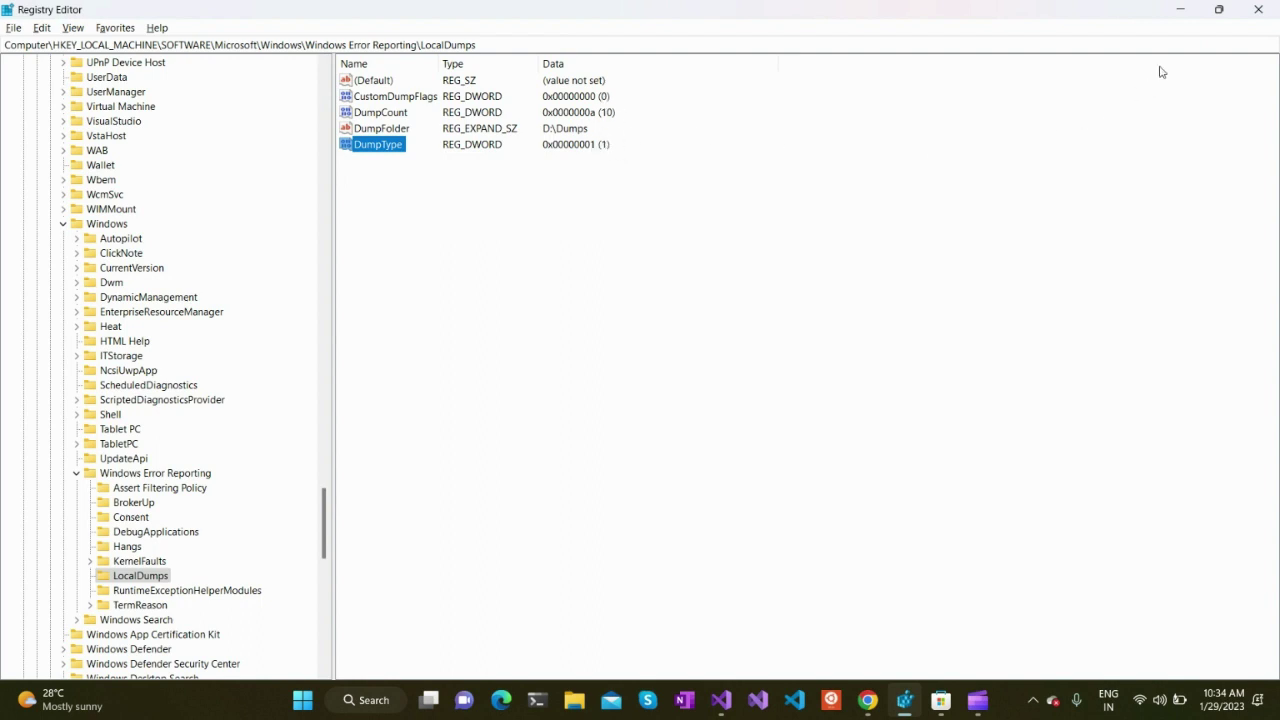
- Return to the article in Chrome and read its closing part on the crashing console application and the D:\Dumps folder
{"action": "left_click", "coordinate": [1182, 14]}
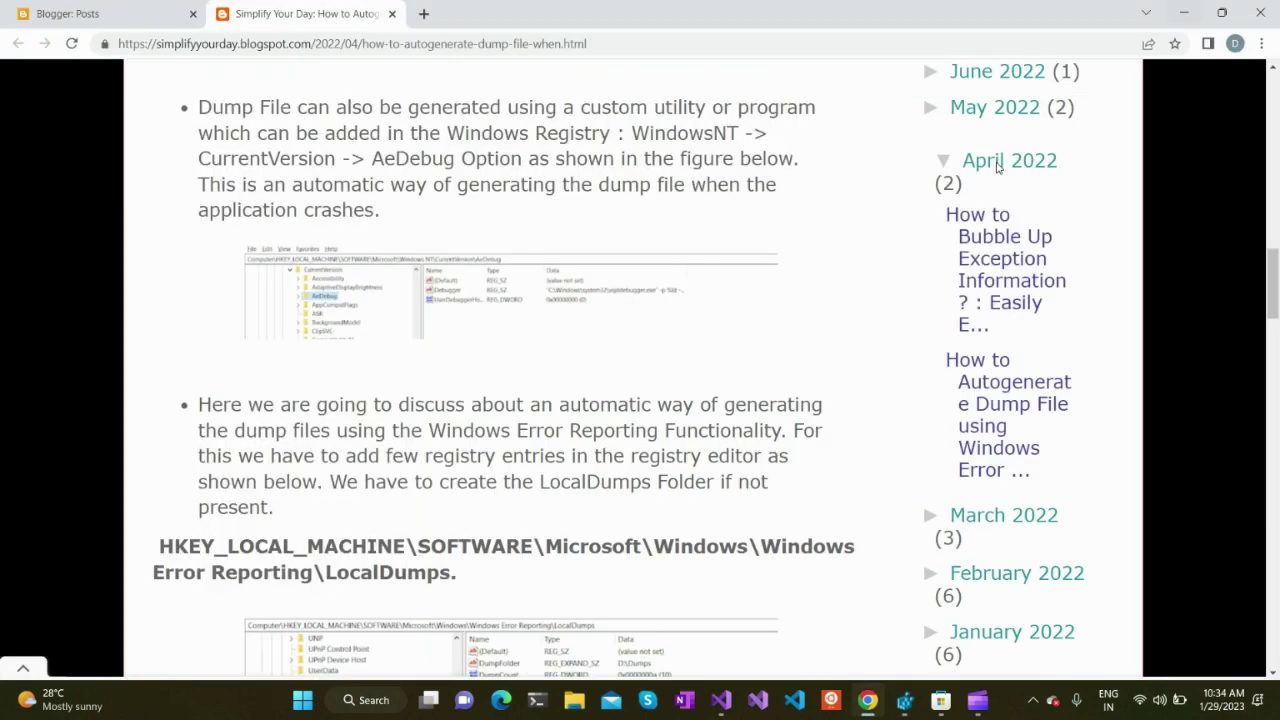
{"action": "scroll", "coordinate": [656, 537], "scroll_direction": "down", "scroll_amount": 8}
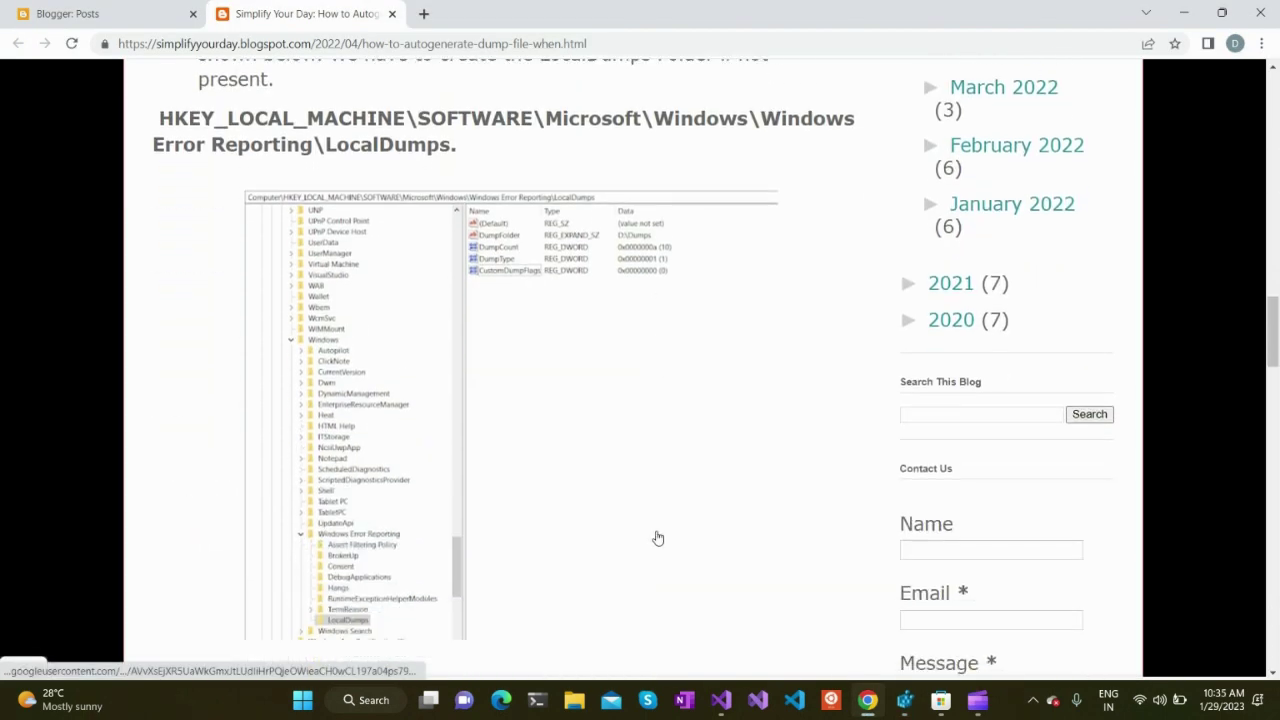
{"action": "scroll", "coordinate": [657, 538], "scroll_direction": "down", "scroll_amount": 9}
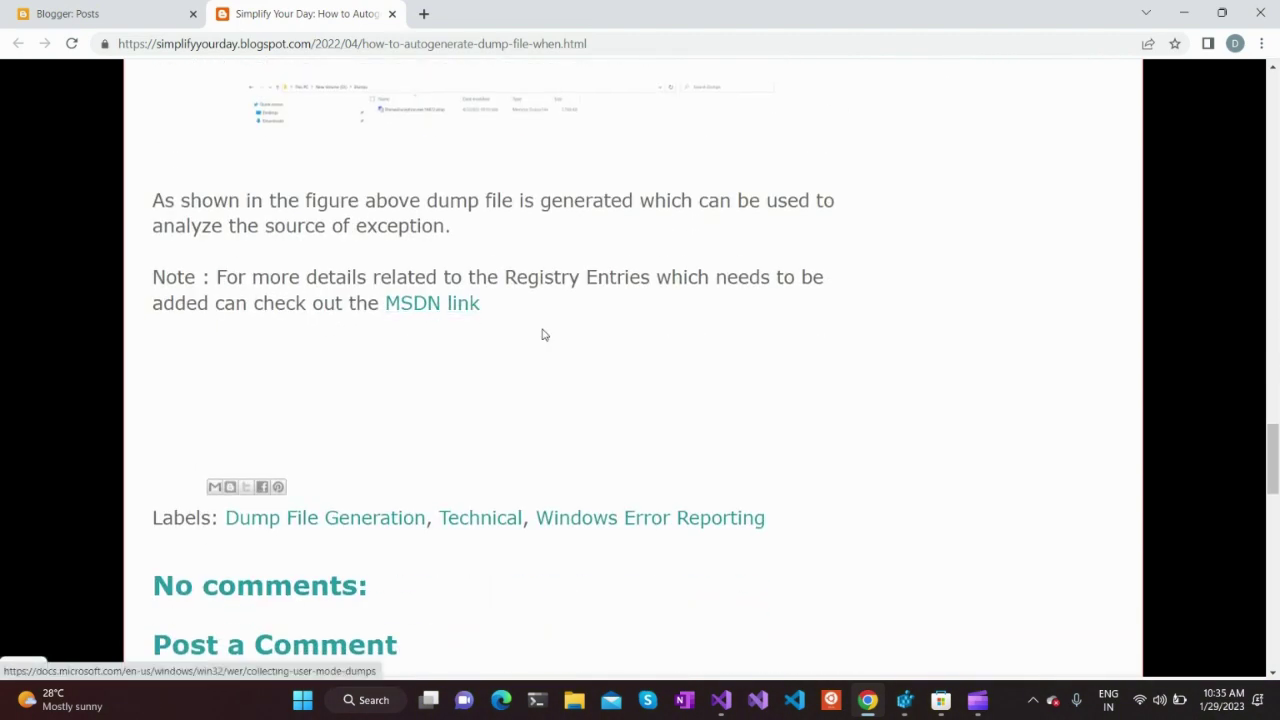
{"action": "scroll", "coordinate": [695, 371], "scroll_direction": "up", "scroll_amount": 1}
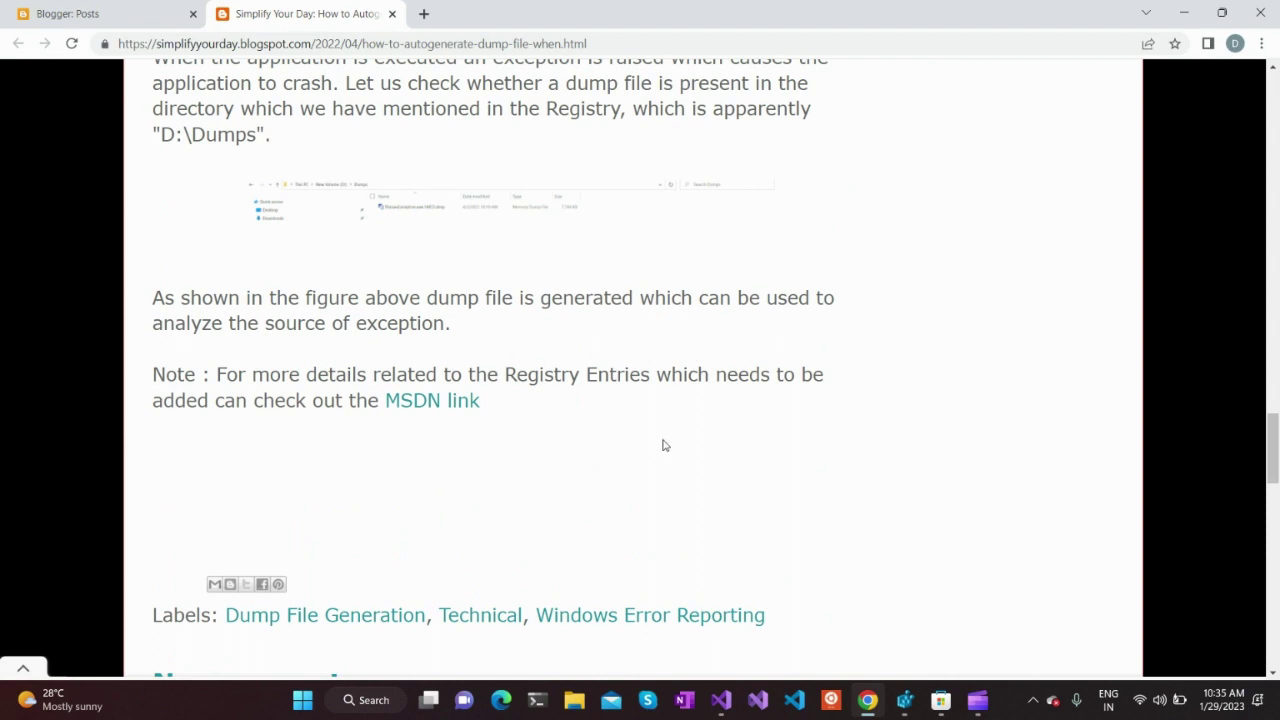
{"action": "scroll", "coordinate": [664, 445], "scroll_direction": "up", "scroll_amount": 1}
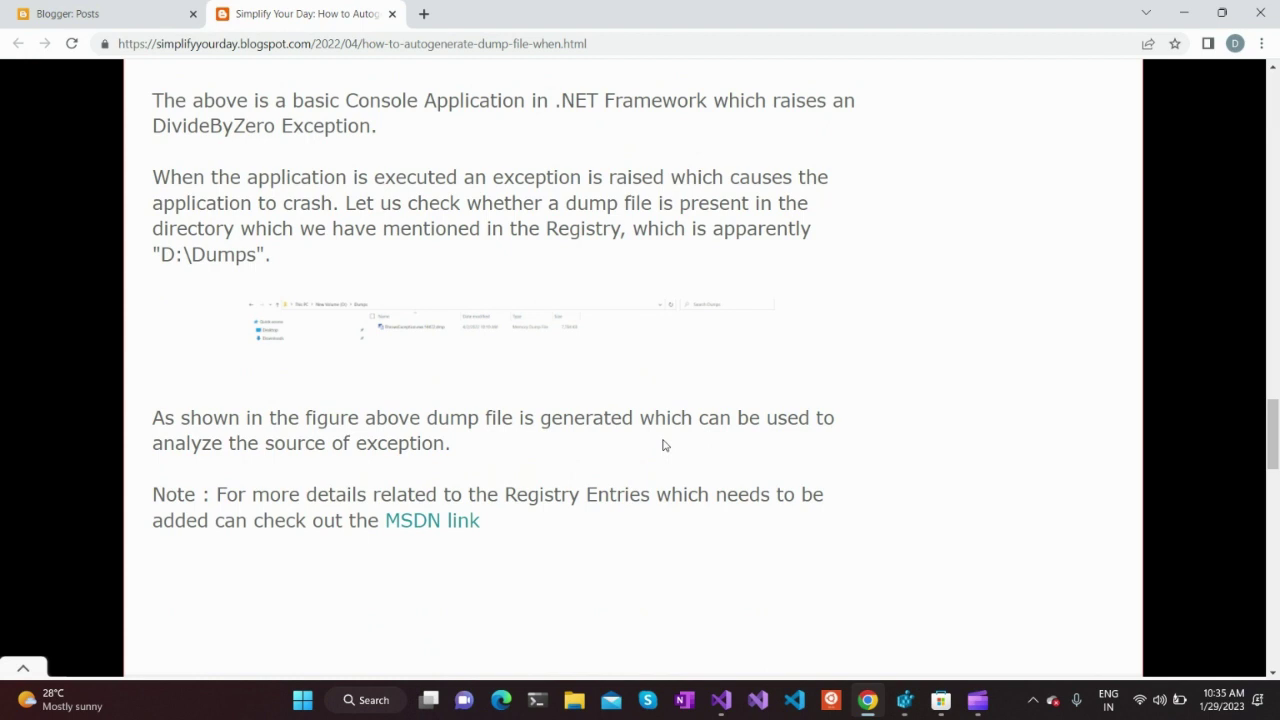
- Go back up the article to the section on the Windows Error Reporting LocalDumps registry entries and reread it
{"action": "scroll", "coordinate": [664, 445], "scroll_direction": "up", "scroll_amount": 2}
{"action": "scroll", "coordinate": [663, 441], "scroll_direction": "up", "scroll_amount": 5}
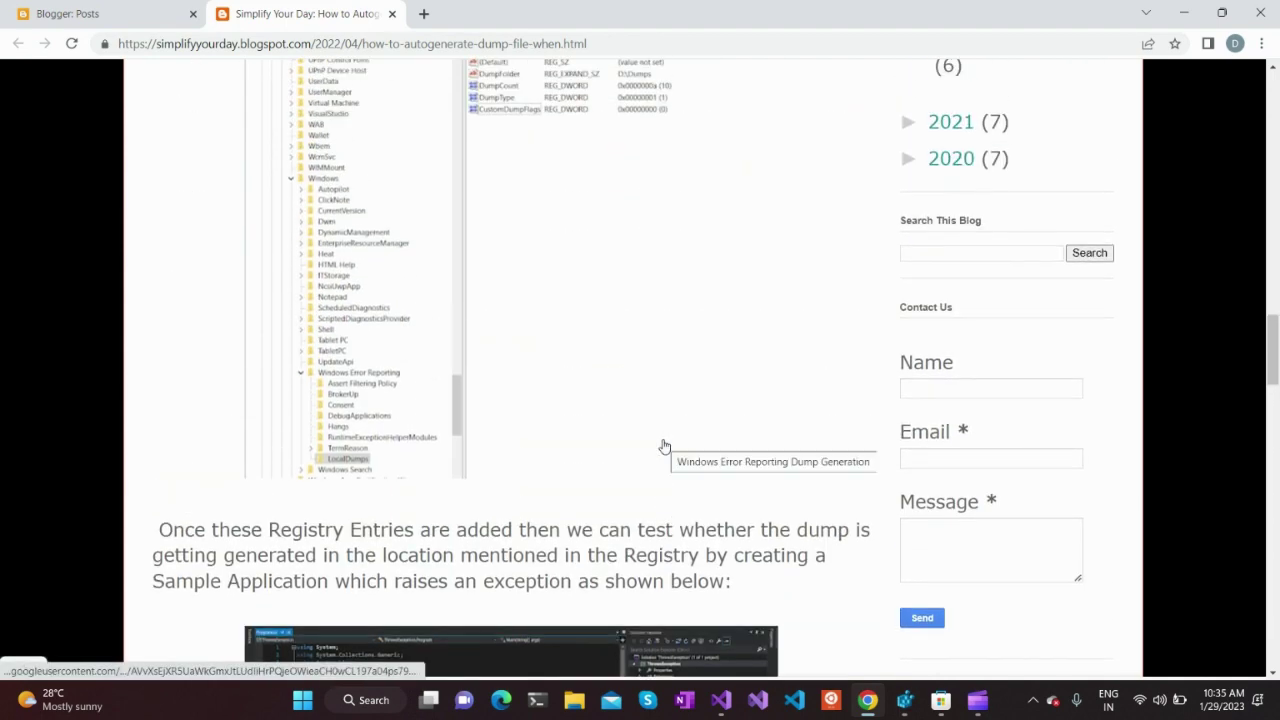
{"action": "scroll", "coordinate": [663, 446], "scroll_direction": "up", "scroll_amount": 2}
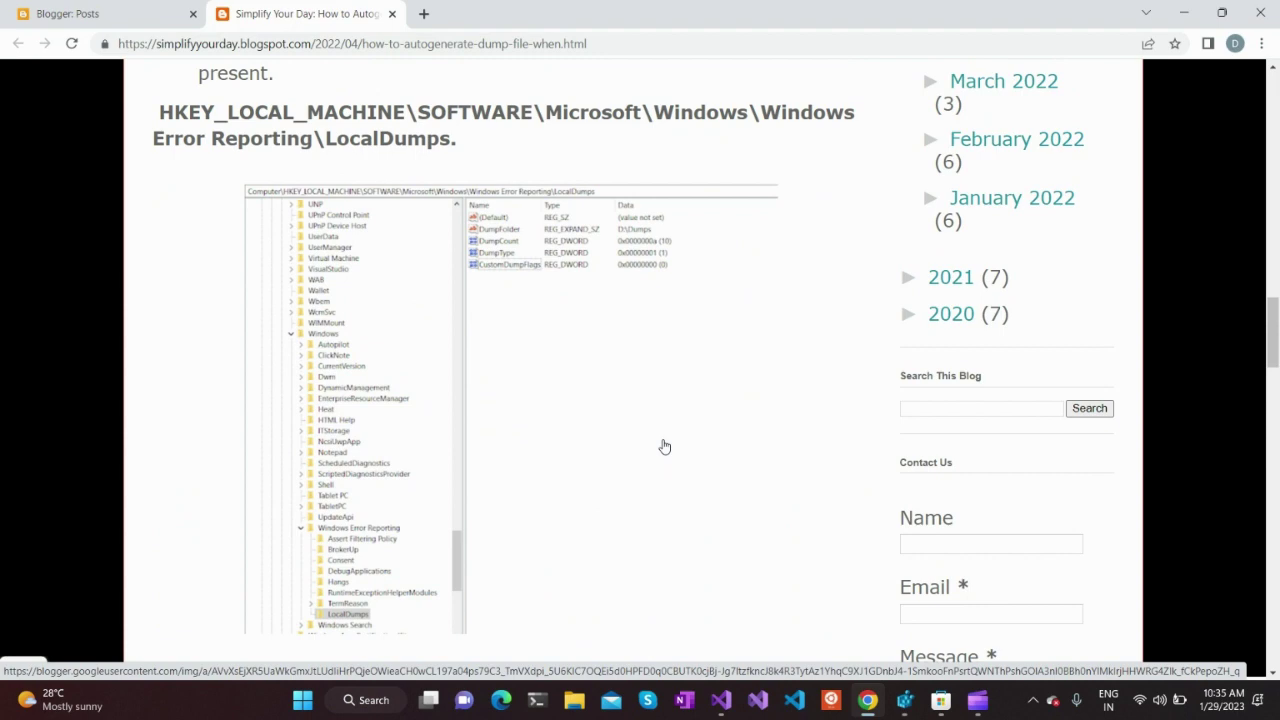
{"action": "scroll", "coordinate": [663, 446], "scroll_direction": "down", "scroll_amount": 1}
{"action": "scroll", "coordinate": [663, 446], "scroll_direction": "up", "scroll_amount": 3}
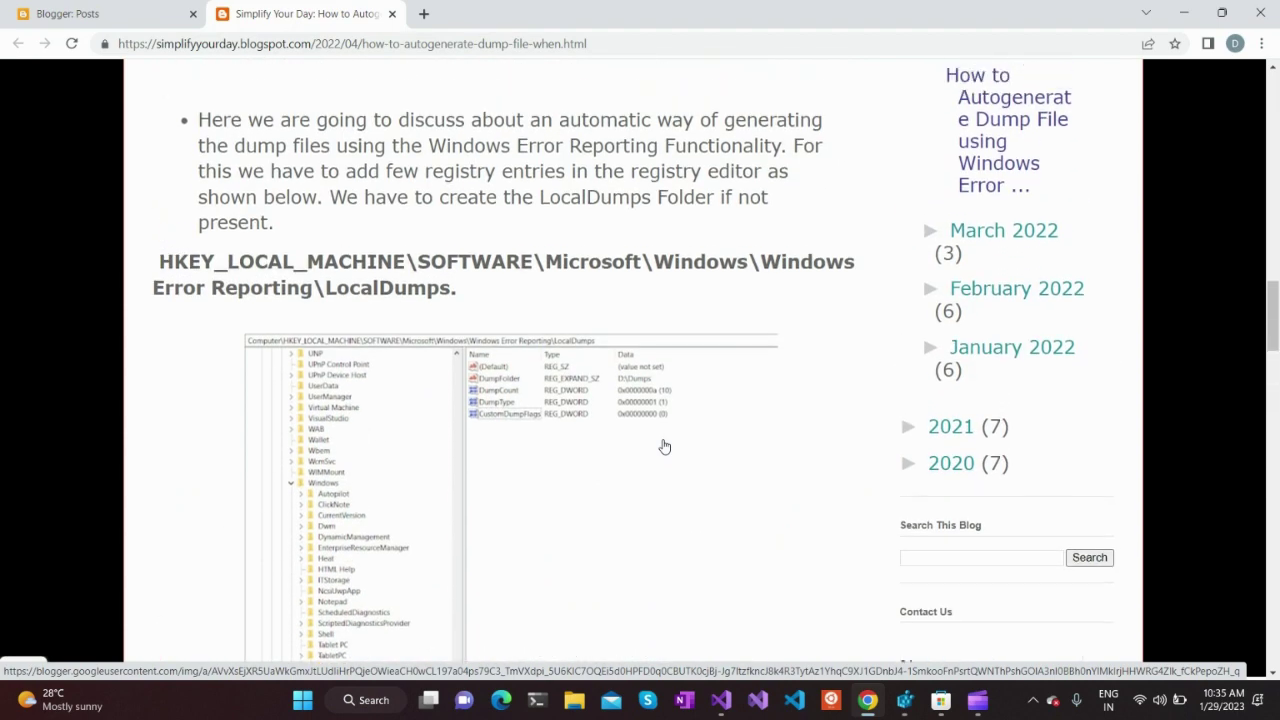
- Switch to Registry Editor, check the LocalDumps key's place under Windows Error Reporting, and close the editor
{"action": "left_click", "coordinate": [904, 700]}
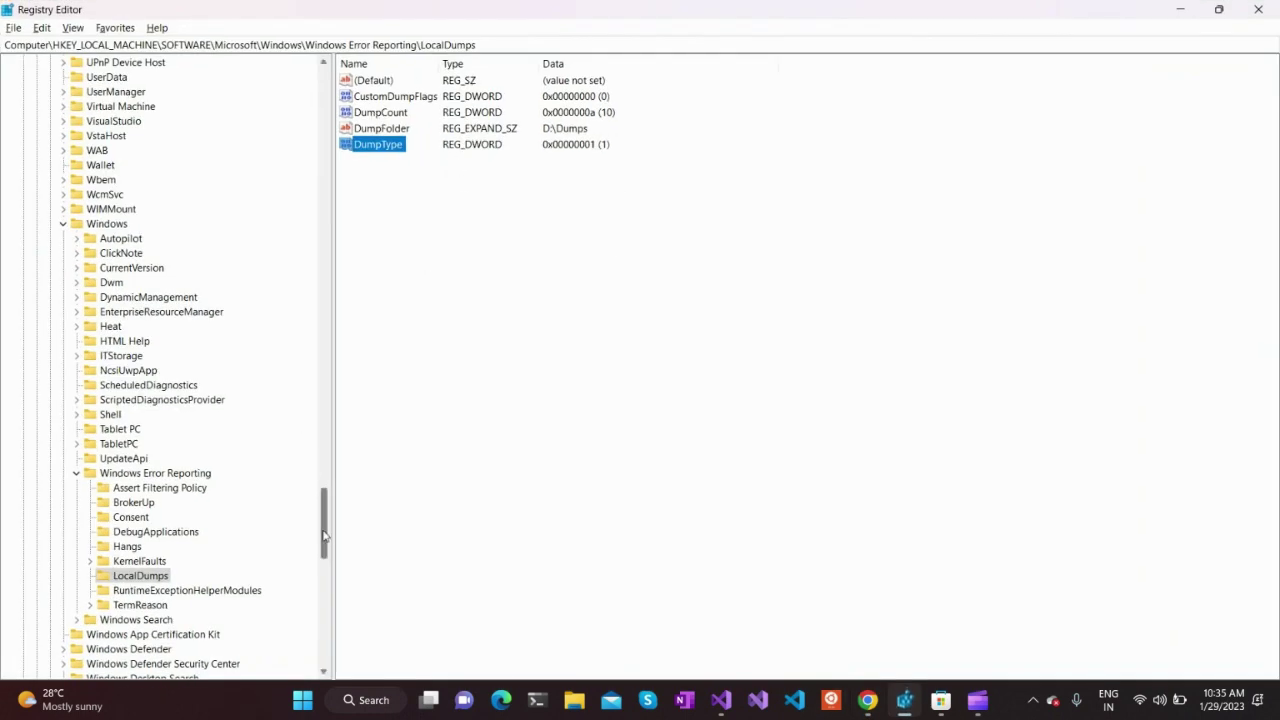
{"action": "left_click_drag", "start_coordinate": [324, 535], "coordinate": [324, 530]}
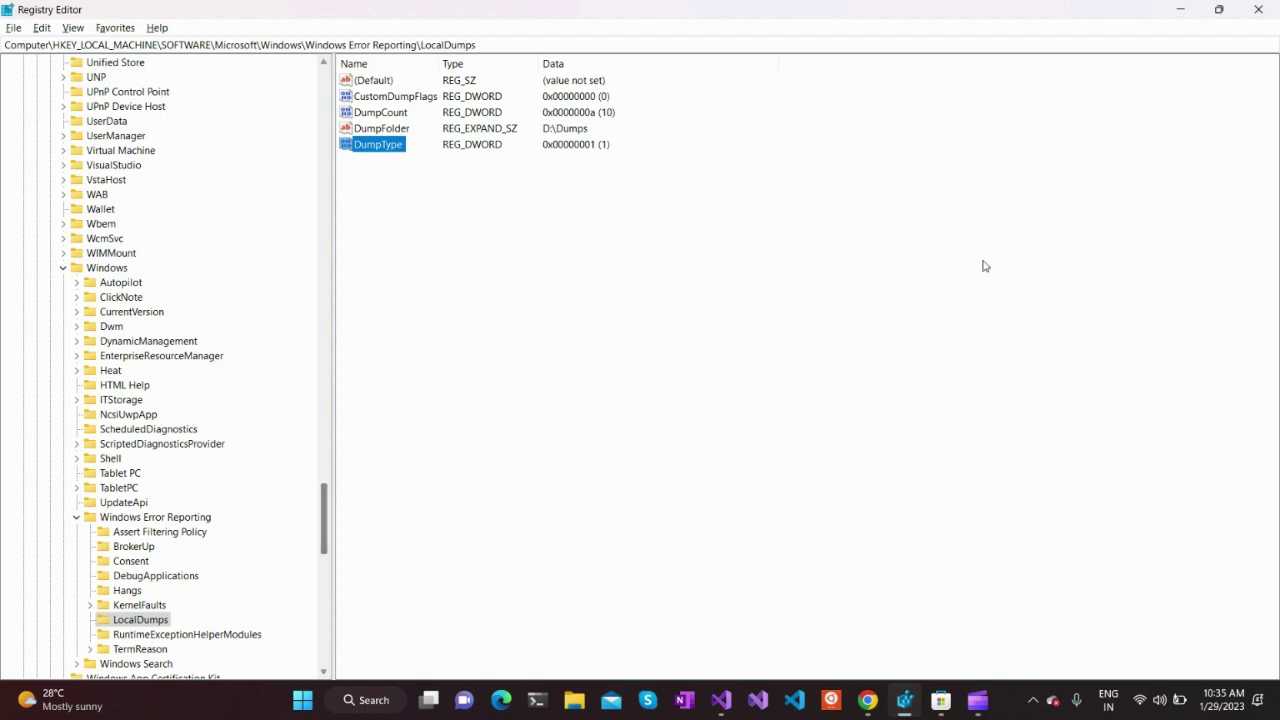
{"action": "left_click", "coordinate": [1259, 11]}
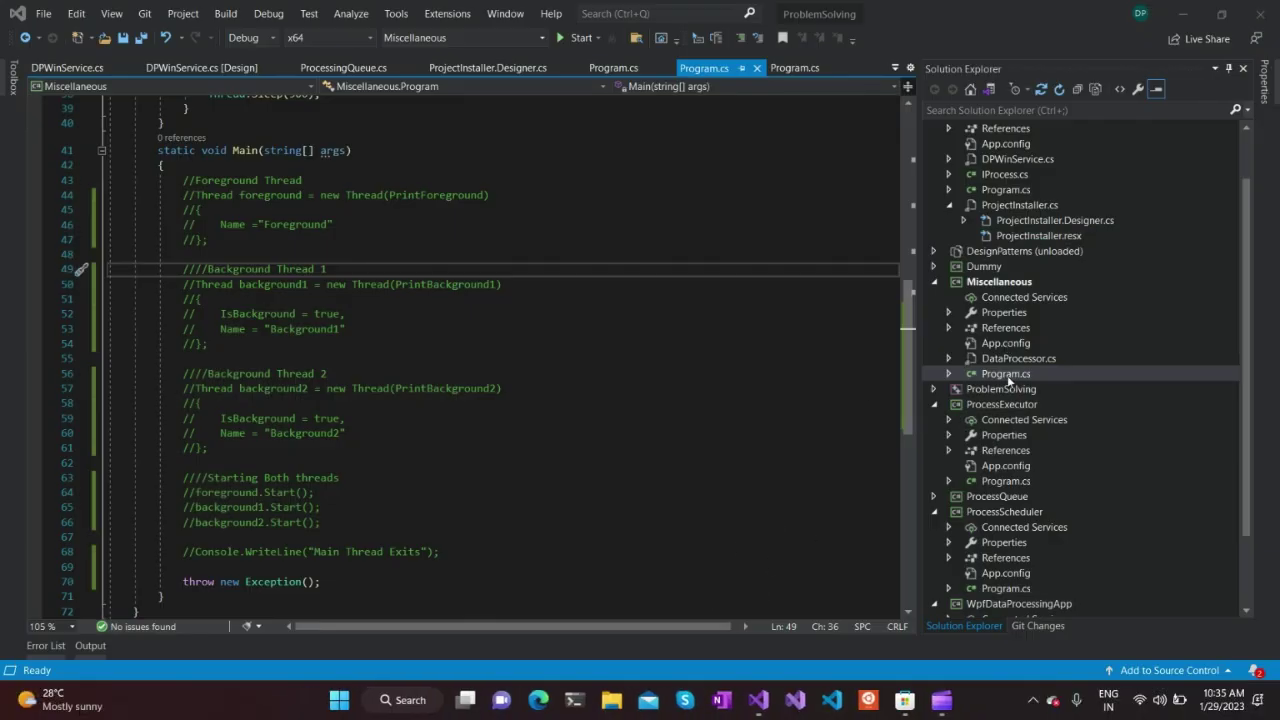
- Auto-hide Solution Explorer in Visual Studio and review the Main method in the Miscellaneous project's Program.cs
{"action": "left_click", "coordinate": [640, 420]}
{"action": "scroll", "coordinate": [640, 420], "scroll_direction": "down", "scroll_amount": 3}
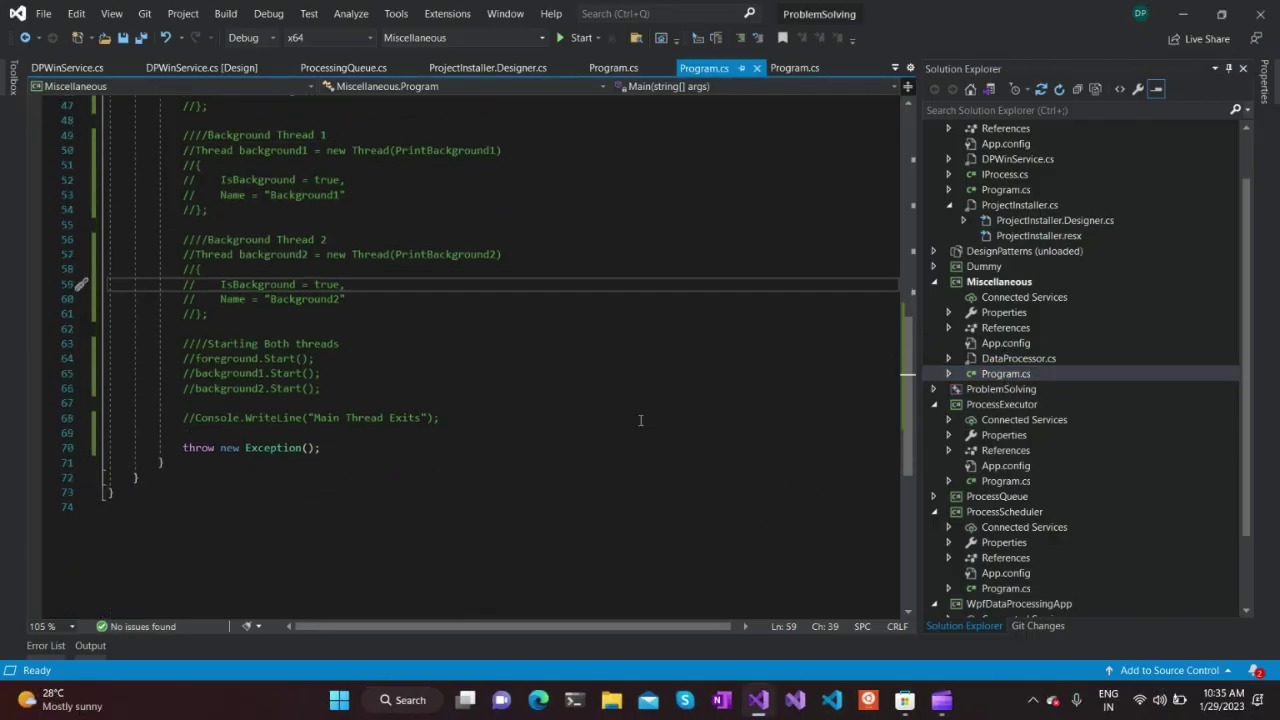
{"action": "scroll", "coordinate": [641, 357], "scroll_direction": "up", "scroll_amount": 2}
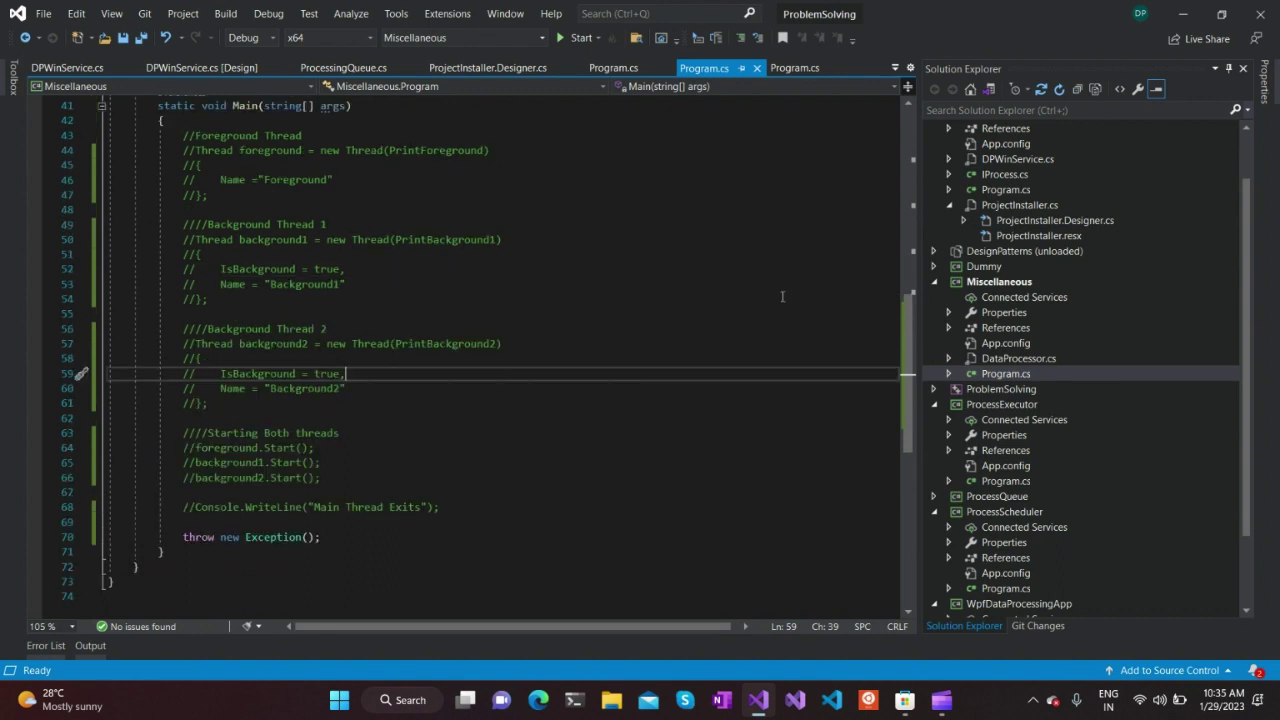
{"action": "left_click", "coordinate": [1229, 69]}
{"action": "scroll", "coordinate": [583, 384], "scroll_direction": "up", "scroll_amount": 3}
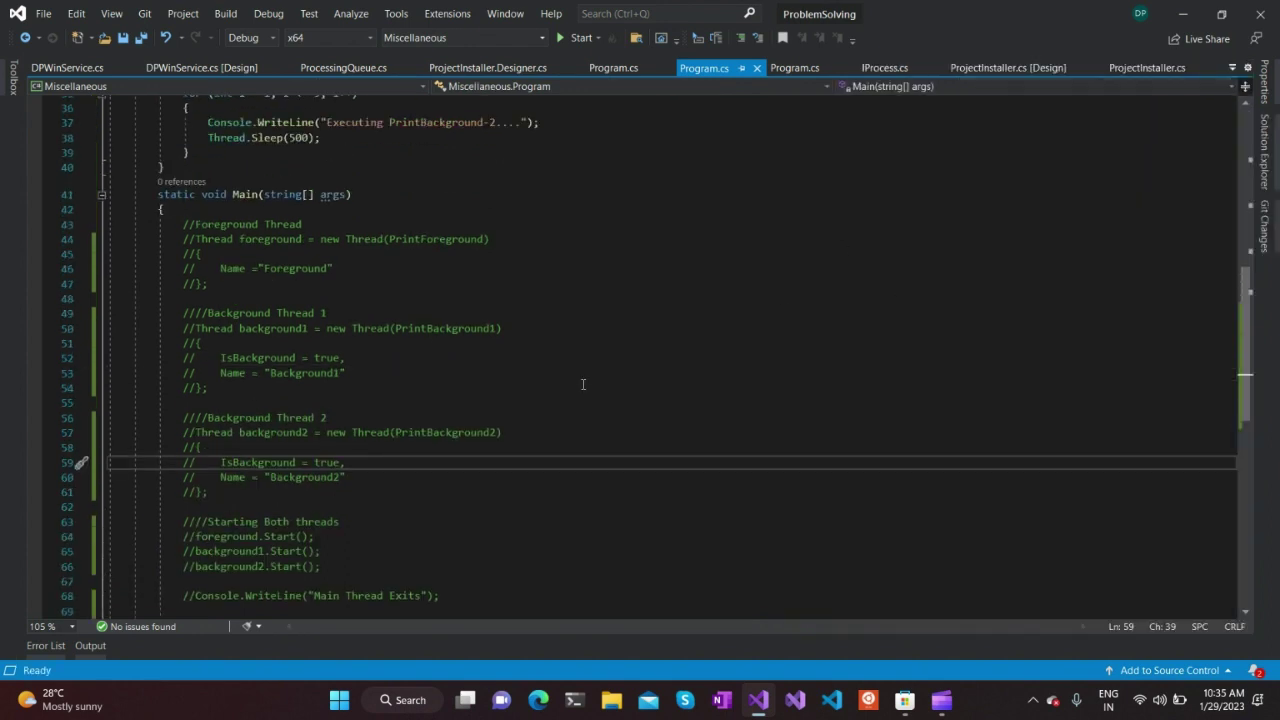
{"action": "double_click", "coordinate": [248, 240]}
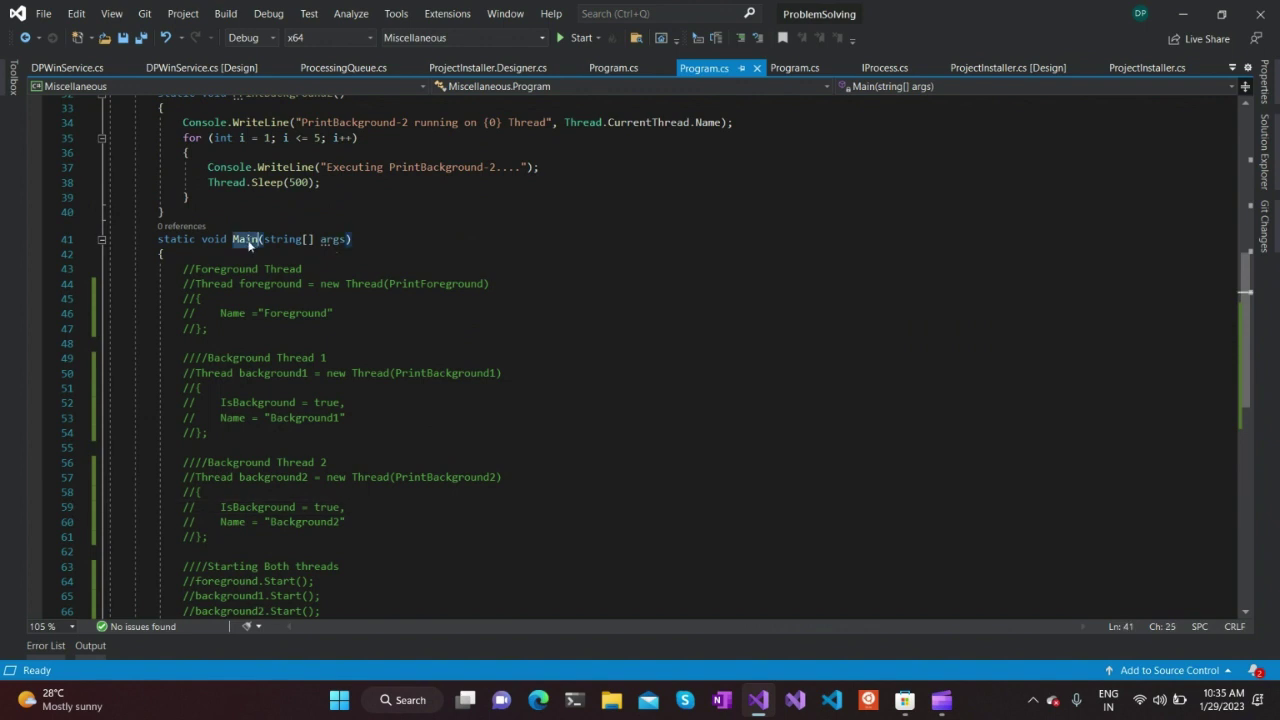
- Run the Miscellaneous project under the debugger and continue past the exception thrown on line 70
{"action": "scroll", "coordinate": [545, 423], "scroll_direction": "down", "scroll_amount": 5}
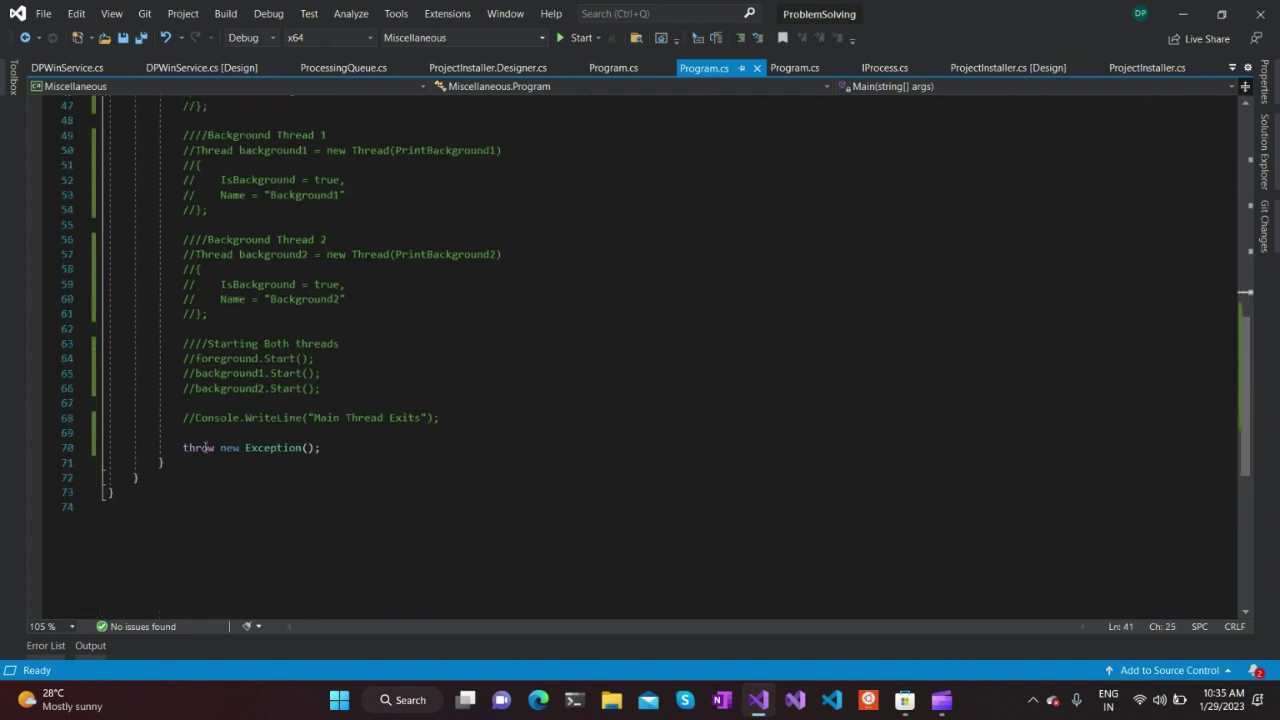
{"action": "left_click", "coordinate": [569, 37]}
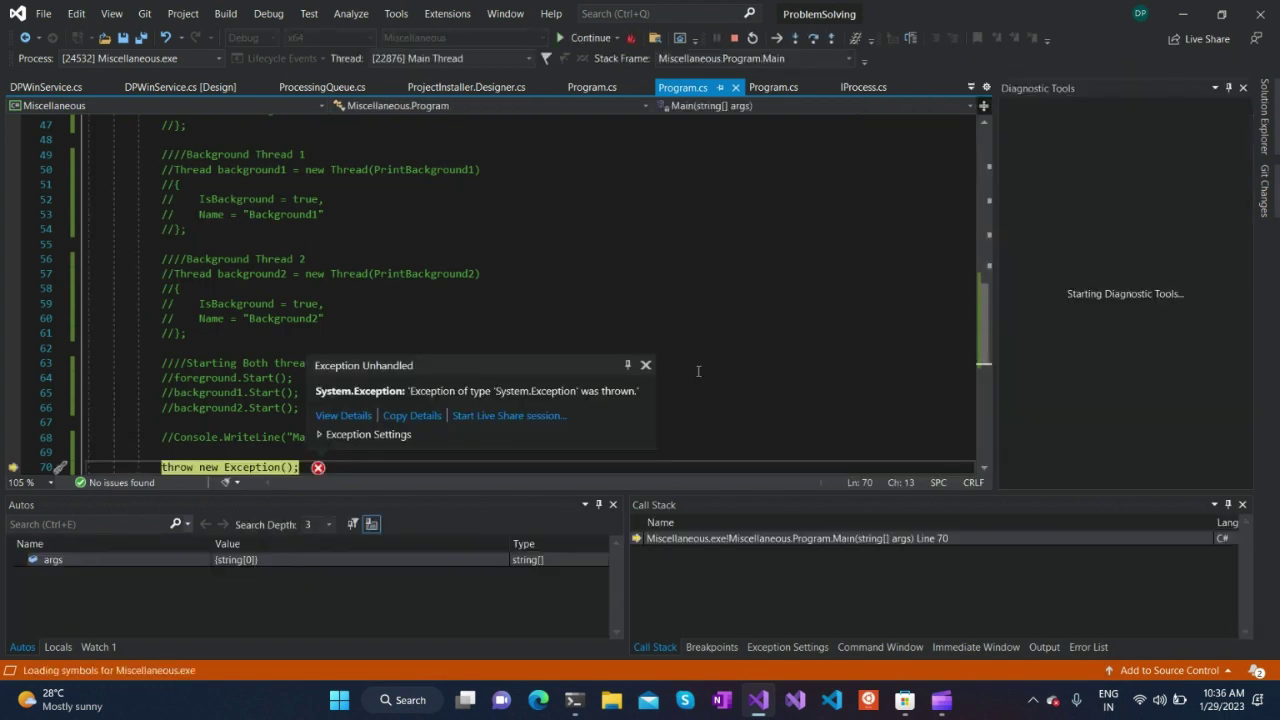
{"action": "left_click", "coordinate": [585, 37]}
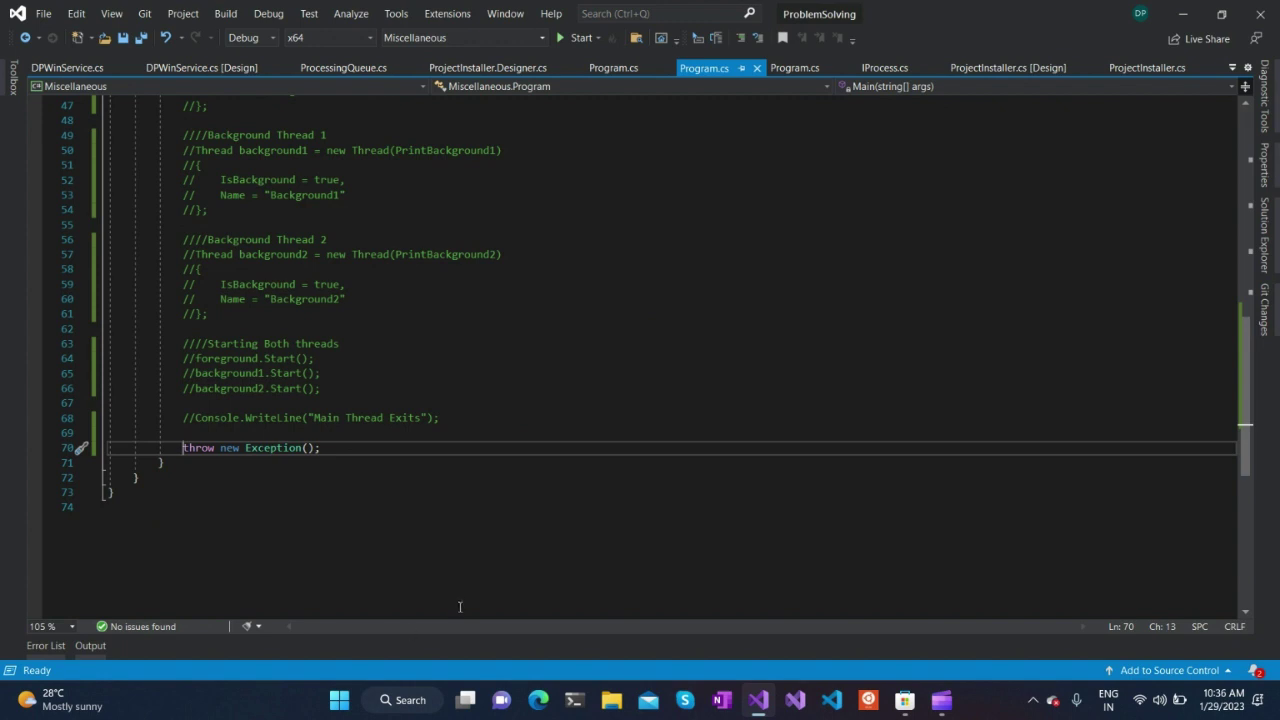
- Open the D:\Dumps folder in File Explorer and check its most recent dump file
{"action": "key", "text": "super+e"}
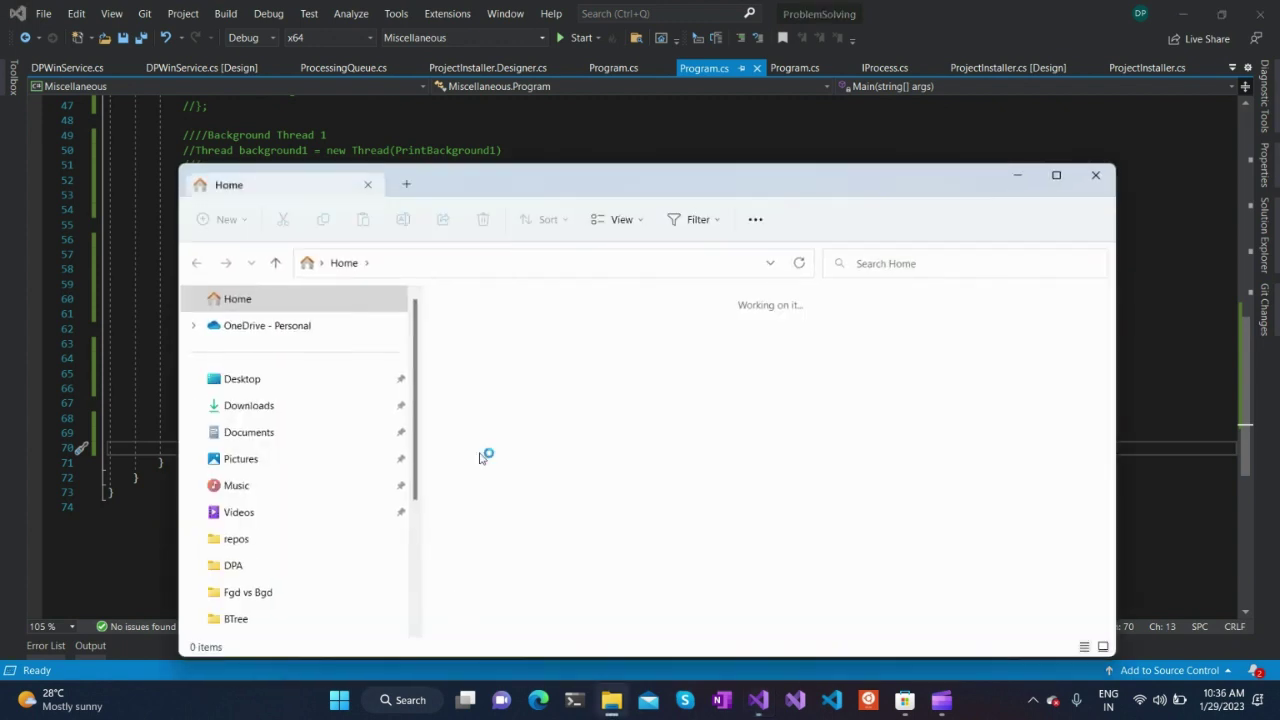
{"action": "scroll", "coordinate": [314, 551], "scroll_direction": "down", "scroll_amount": 2}
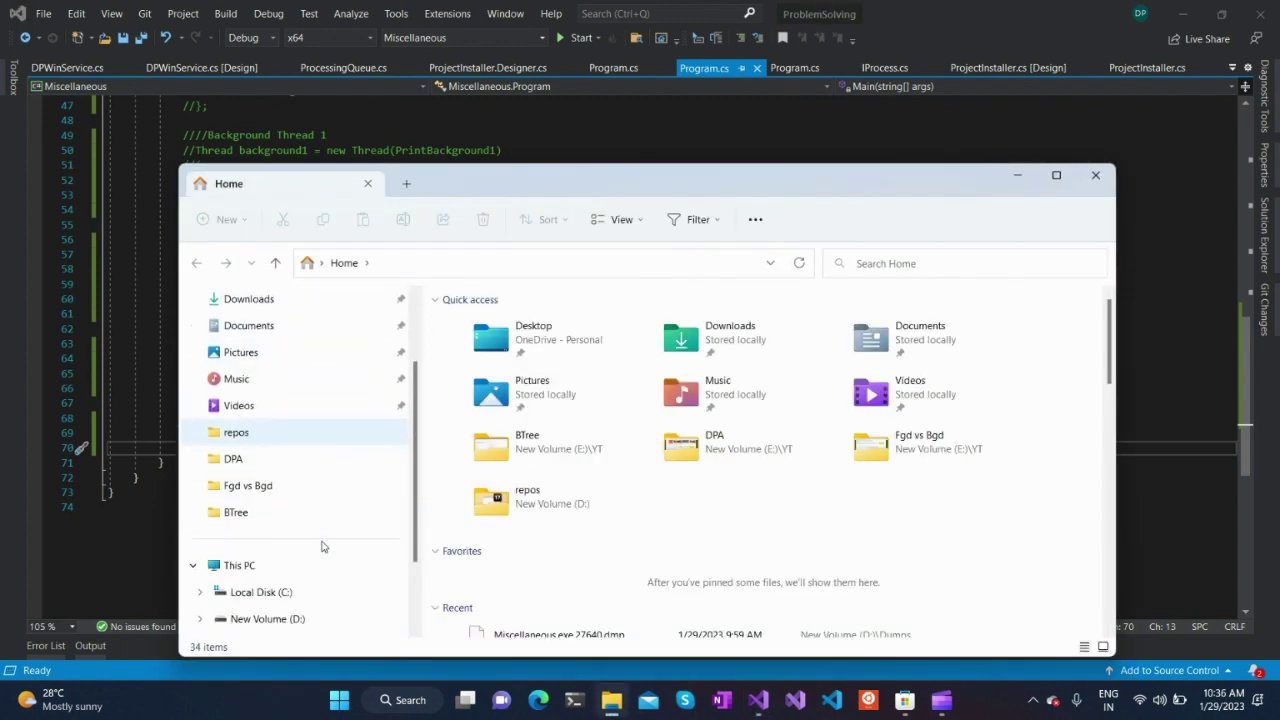
{"action": "left_click", "coordinate": [286, 618]}
{"action": "left_click", "coordinate": [654, 432]}
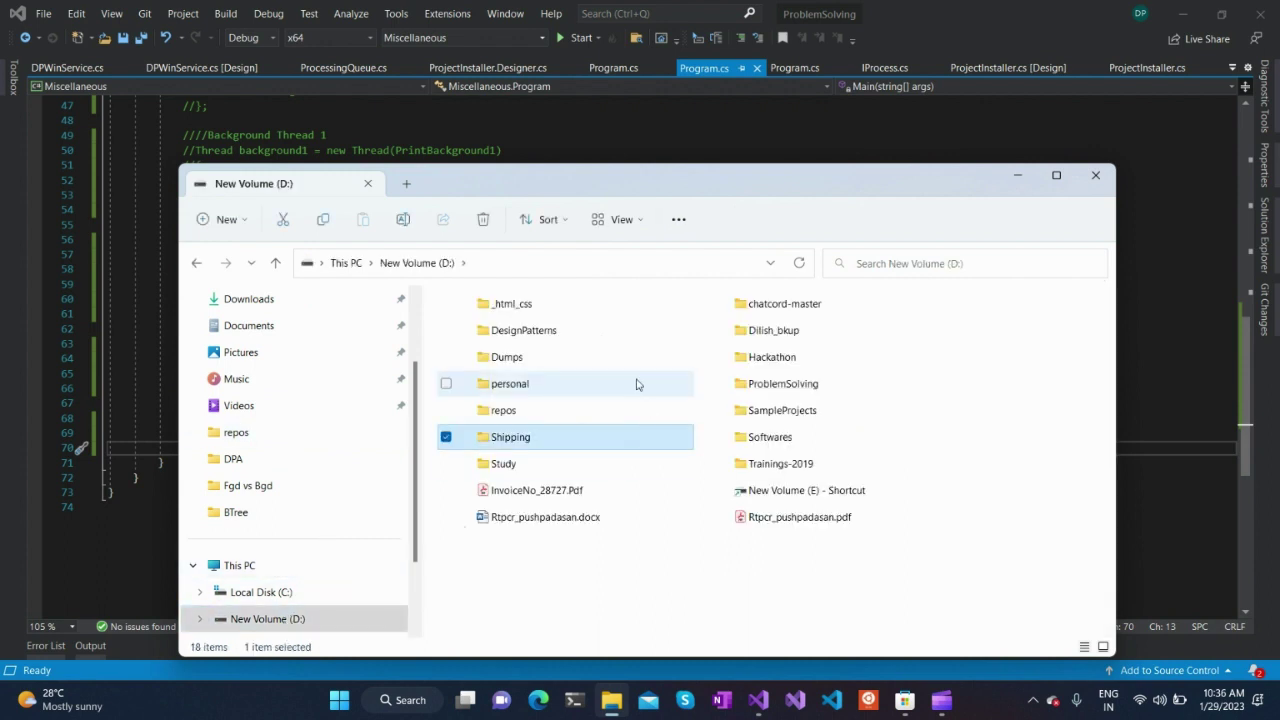
{"action": "double_click", "coordinate": [628, 366]}
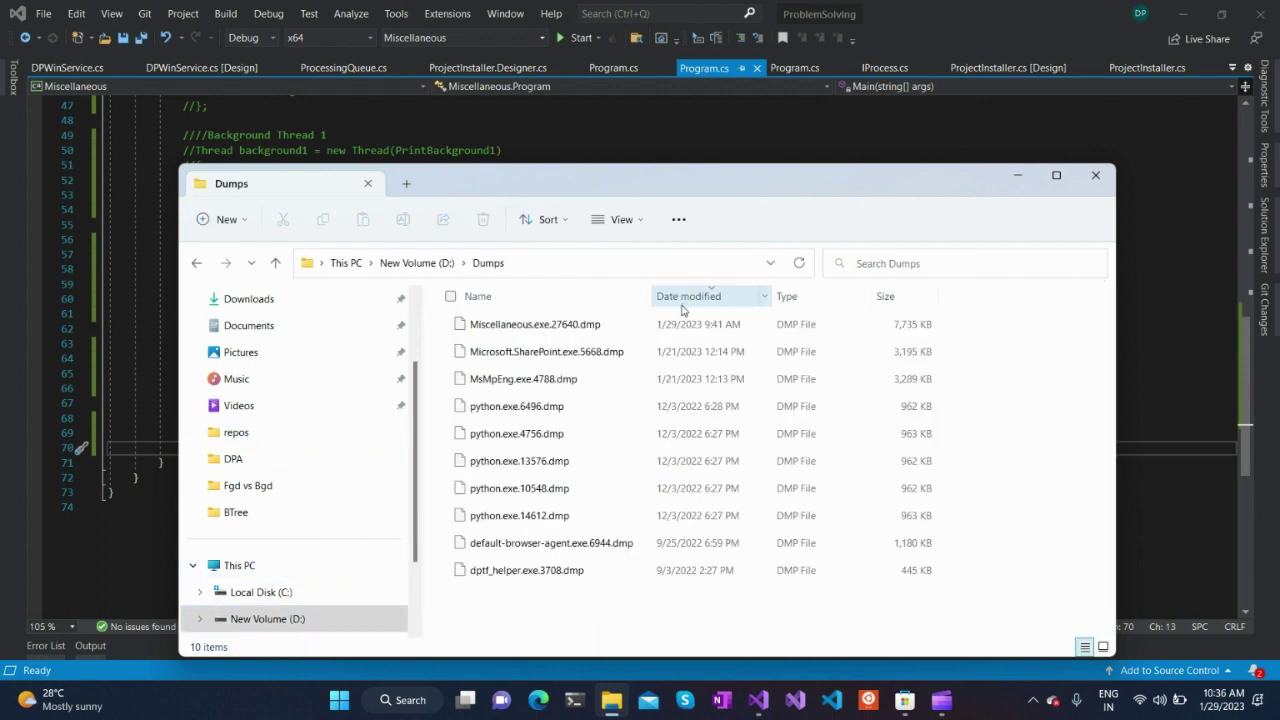
{"action": "left_click", "coordinate": [648, 336]}
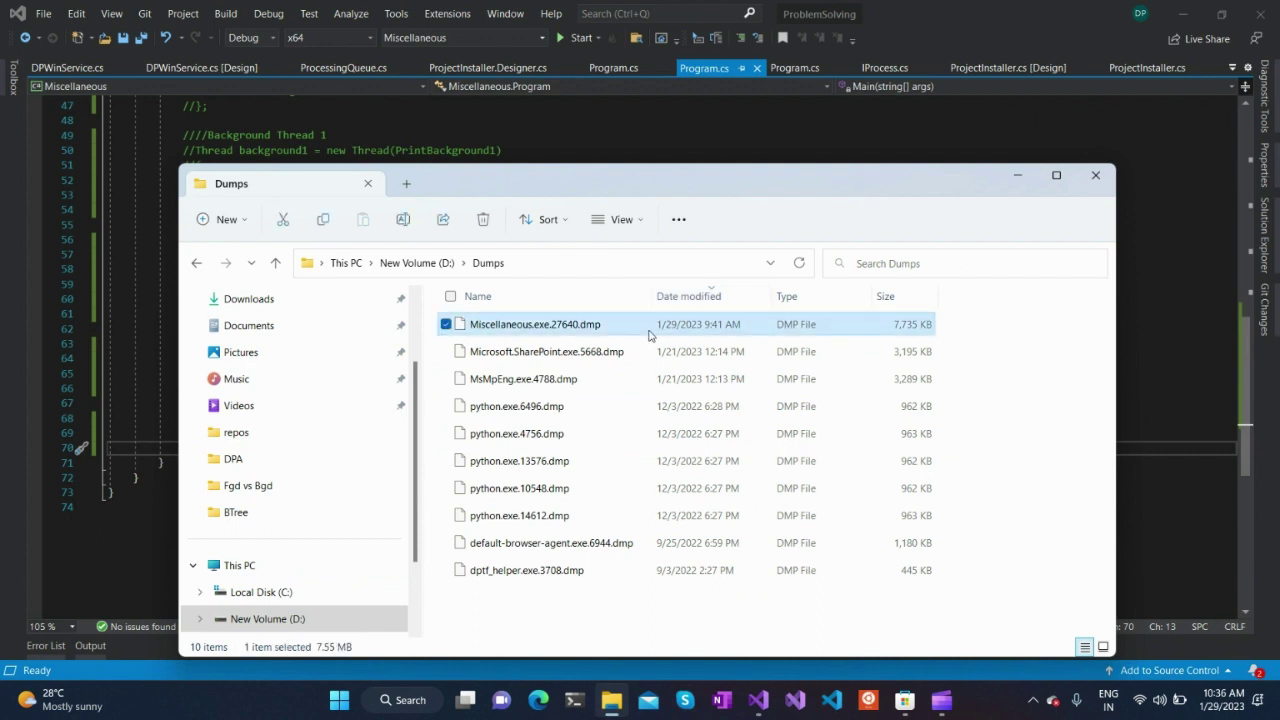
- Return to Visual Studio and start the Miscellaneous project without debugging
{"action": "left_click", "coordinate": [757, 703]}
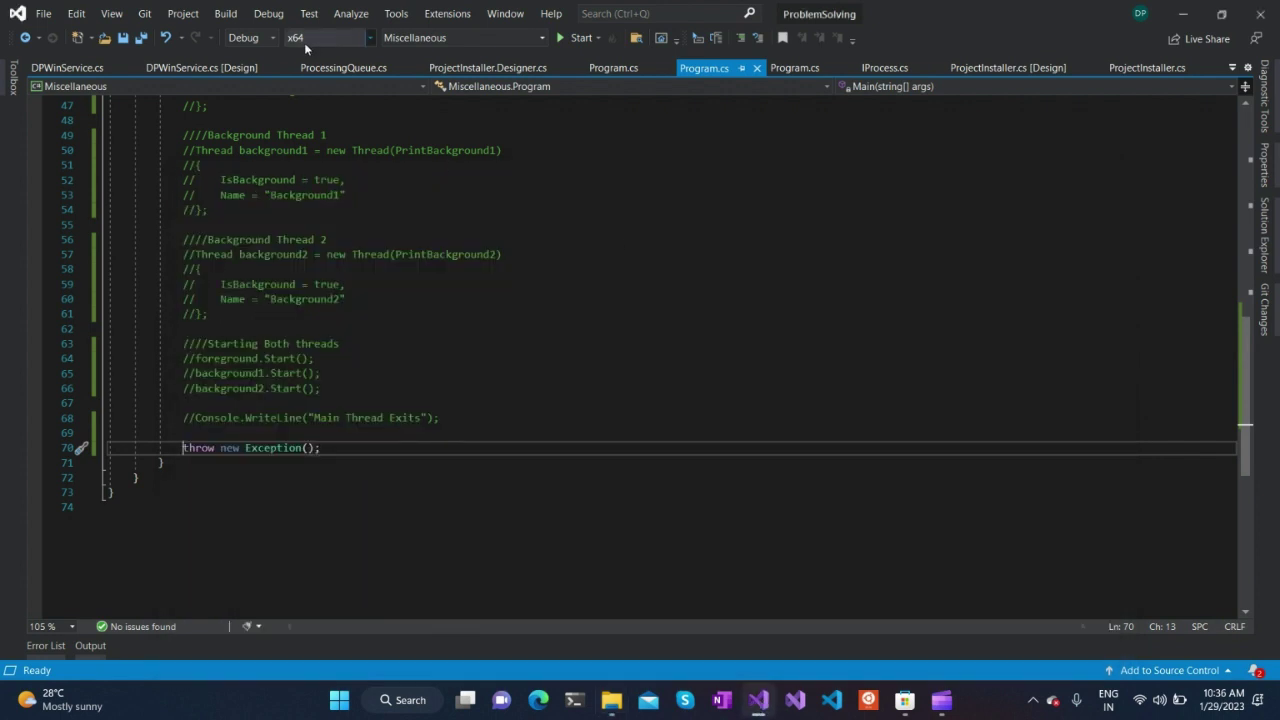
{"action": "left_click", "coordinate": [268, 13]}
{"action": "left_click", "coordinate": [289, 91]}
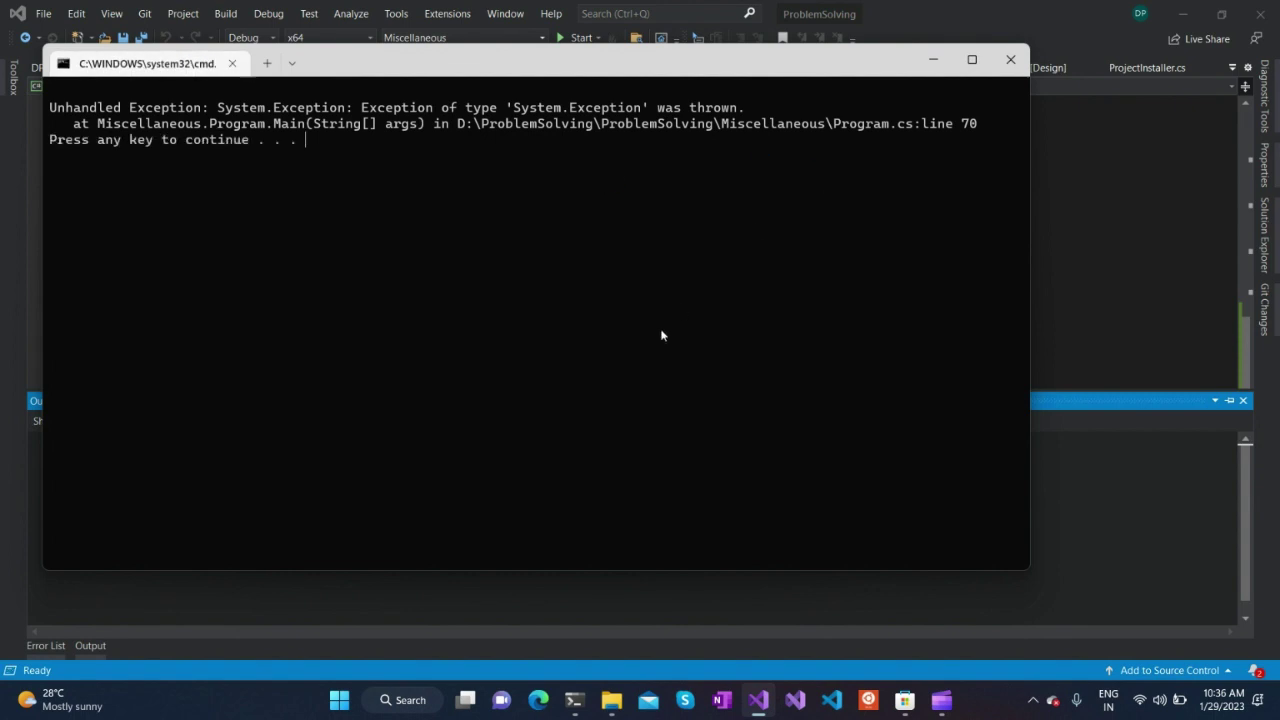
- Switch to the Dumps folder, compare Miscellaneous.exe.17808.dmp with Miscellaneous.exe.27640.dmp, and minimize the folder window
{"action": "key", "text": "alt+Tab"}
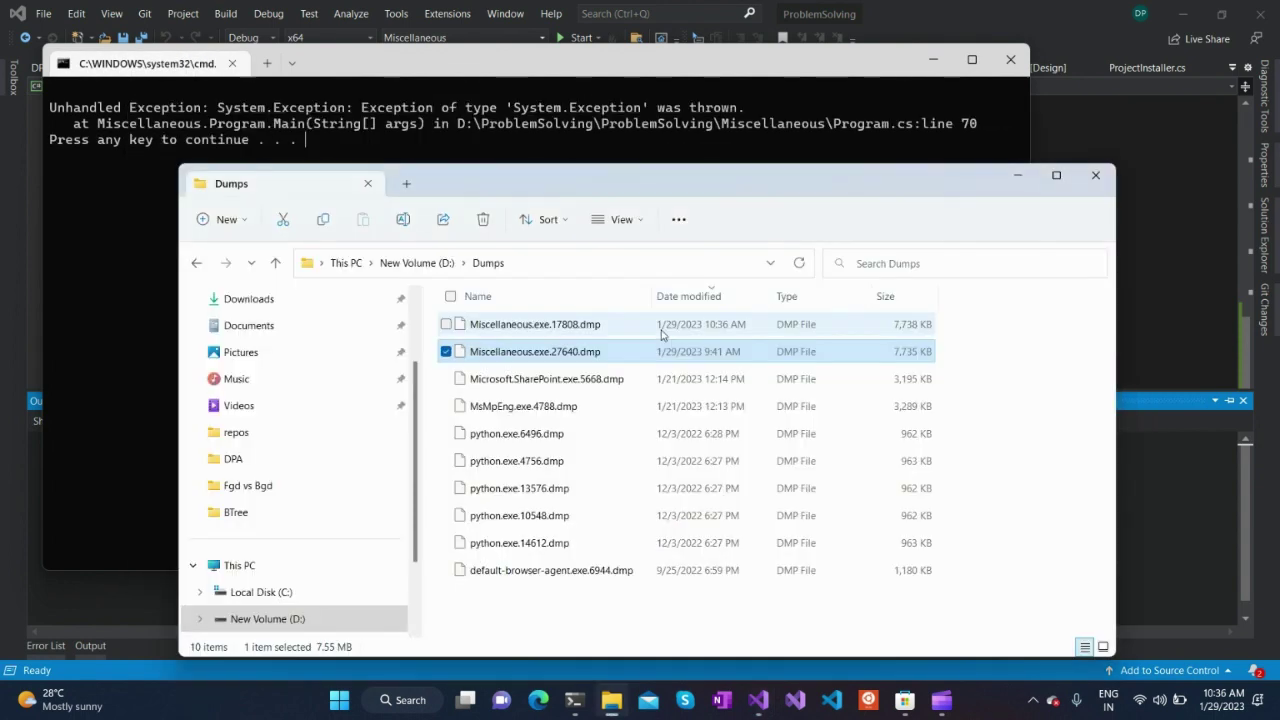
{"action": "left_click", "coordinate": [742, 330]}
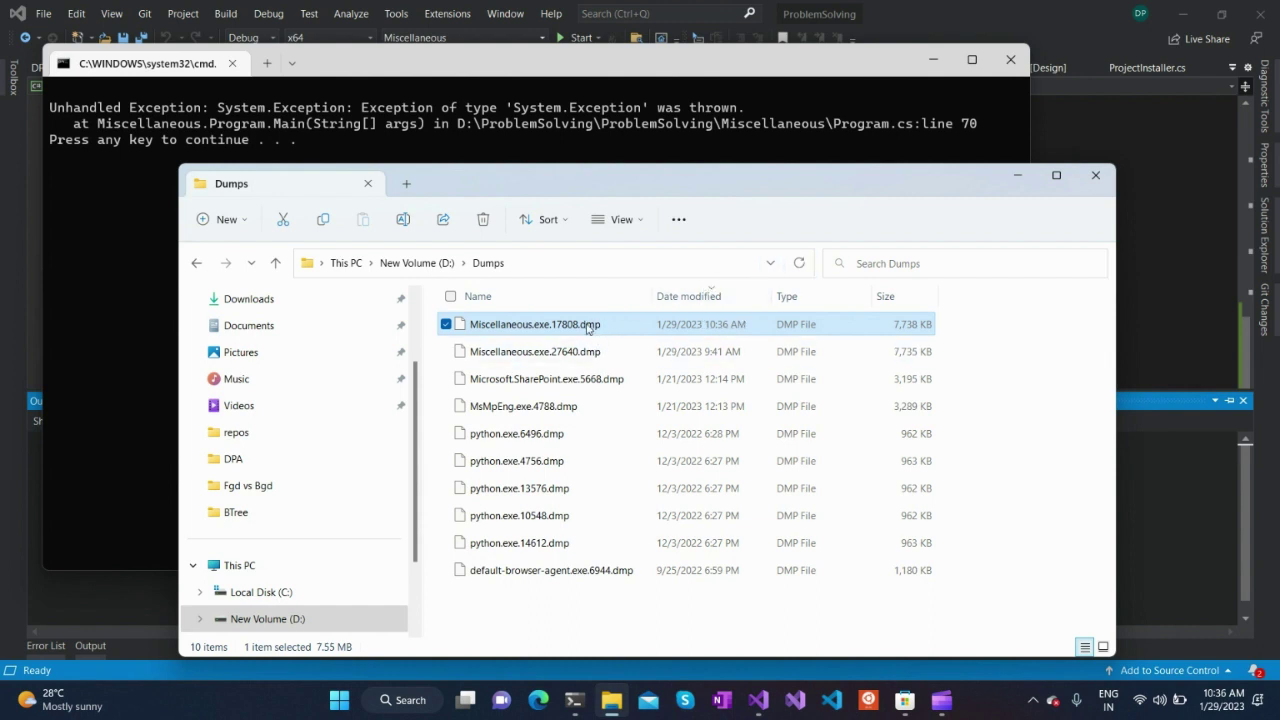
{"action": "left_click", "coordinate": [588, 354]}
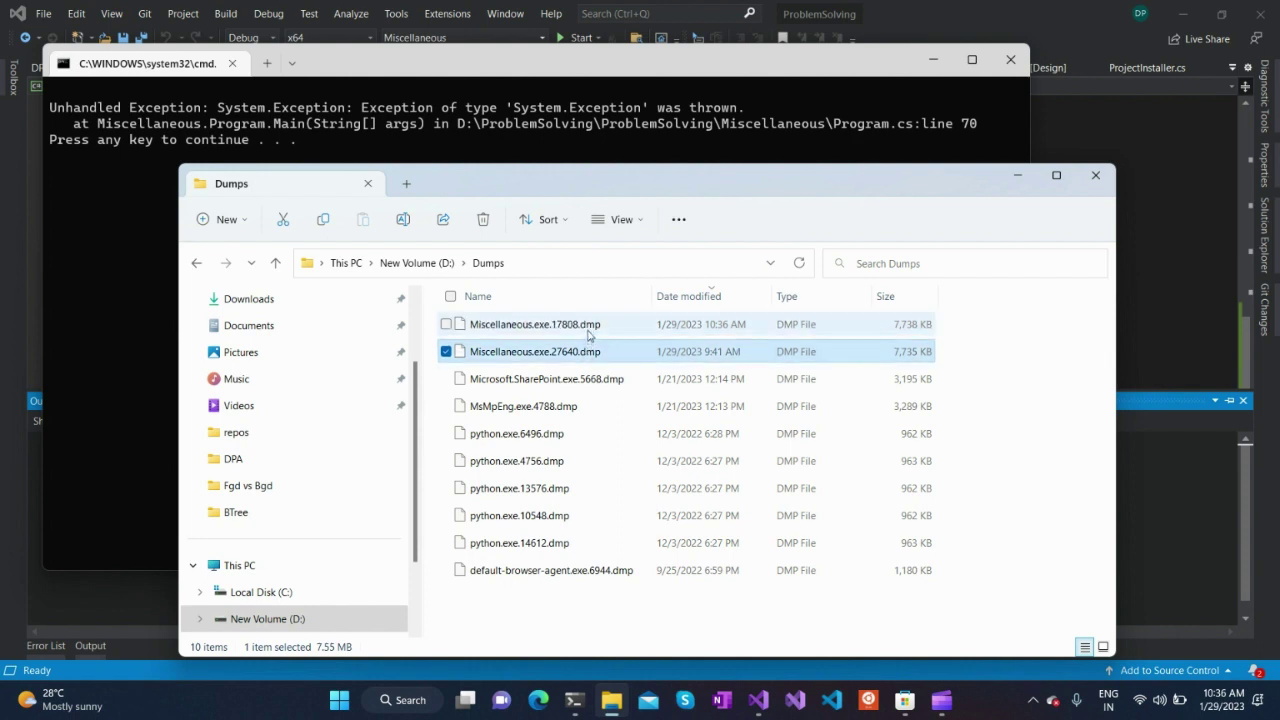
{"action": "left_click", "coordinate": [590, 330]}
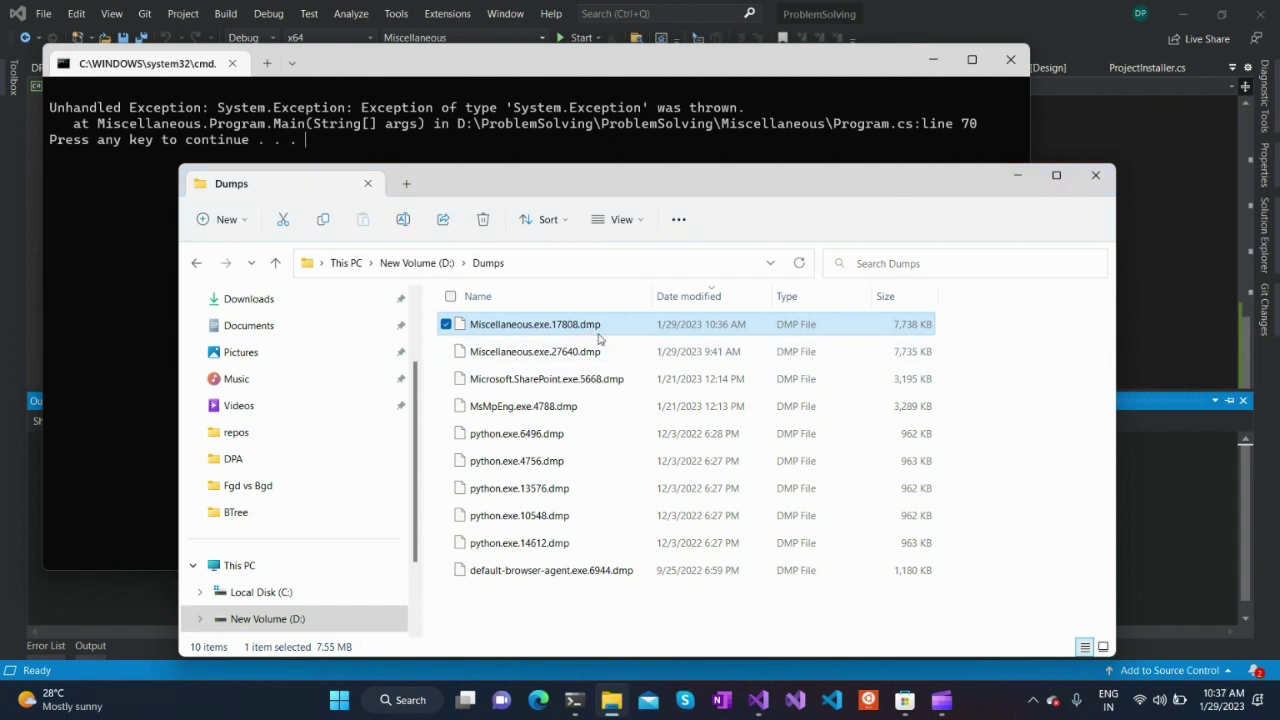
{"action": "left_click", "coordinate": [1016, 176]}
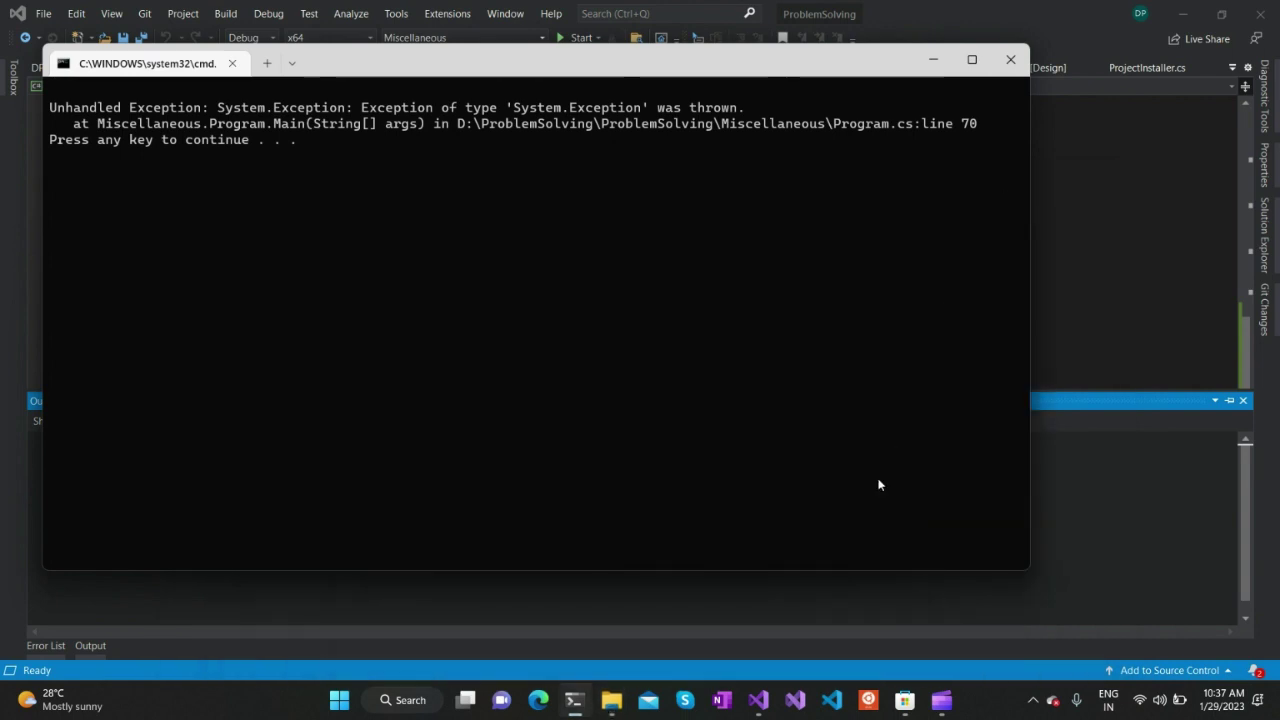
- Reopen Registry Editor and review the LocalDumps key and its neighbouring keys under Windows Error Reporting
{"action": "key", "text": "super"}
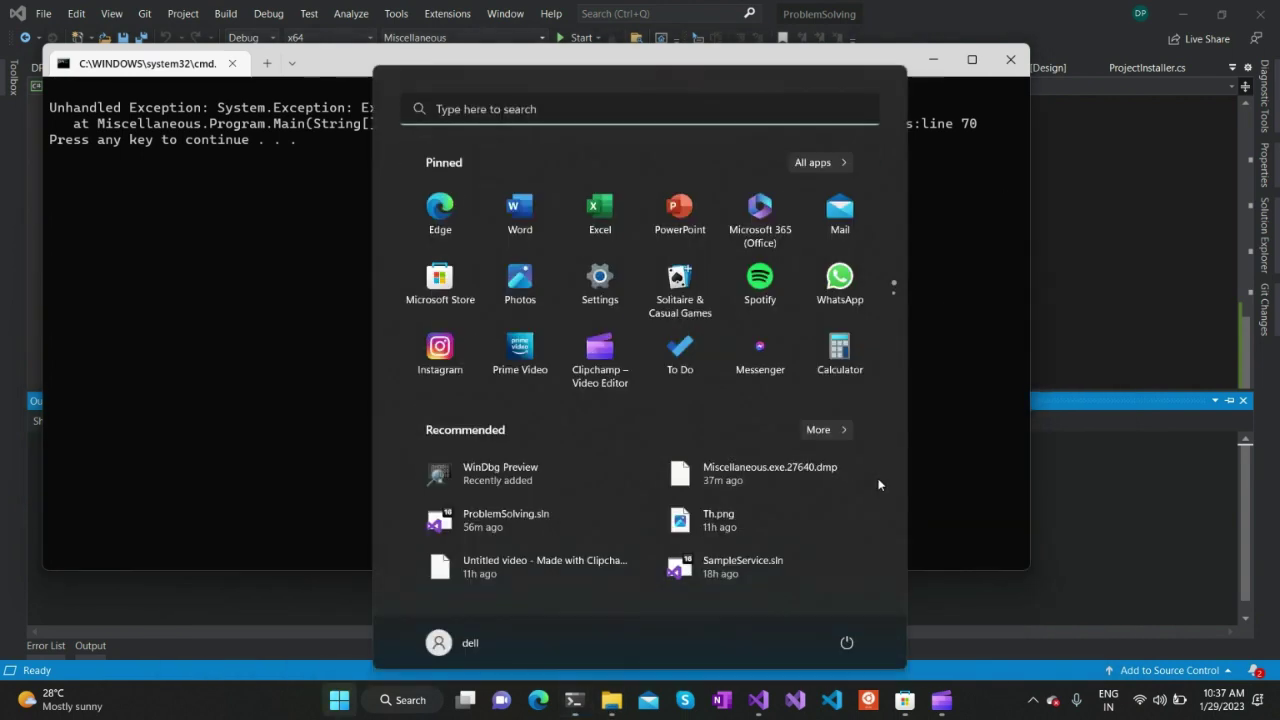
{"action": "key", "text": "super+r"}
{"action": "key", "text": "Return"}
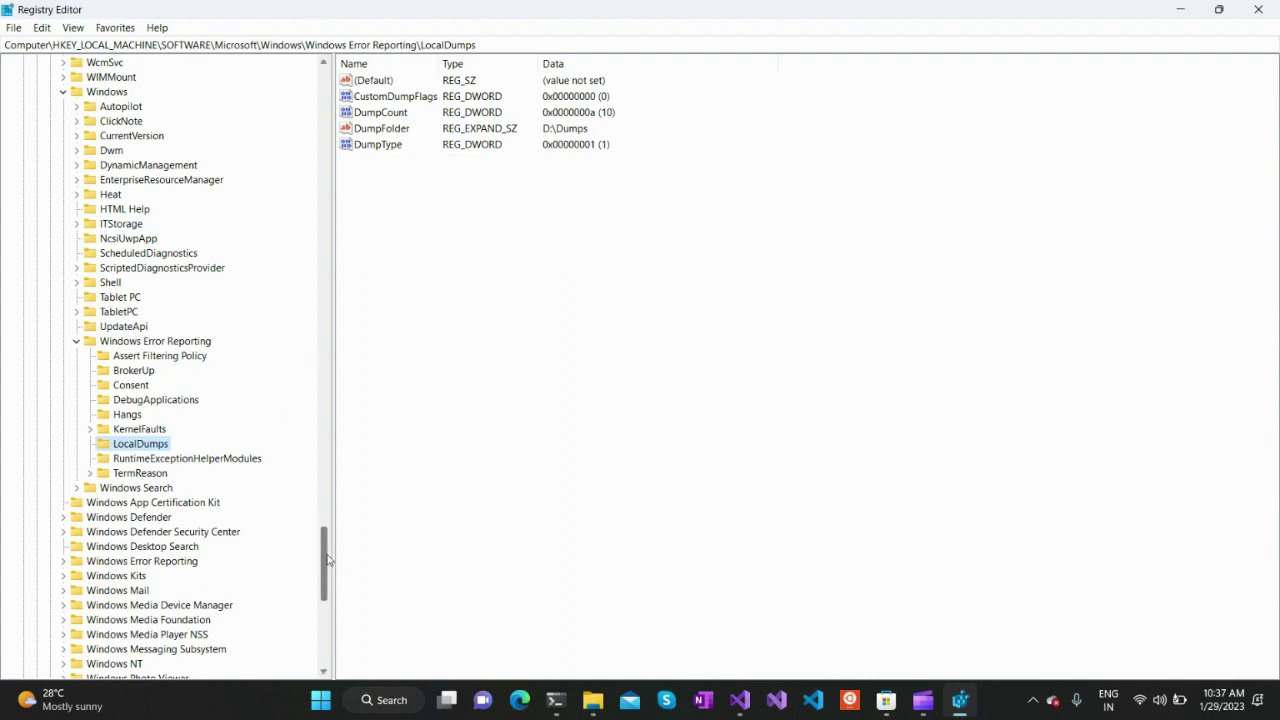
{"action": "left_click_drag", "start_coordinate": [327, 563], "coordinate": [331, 543]}
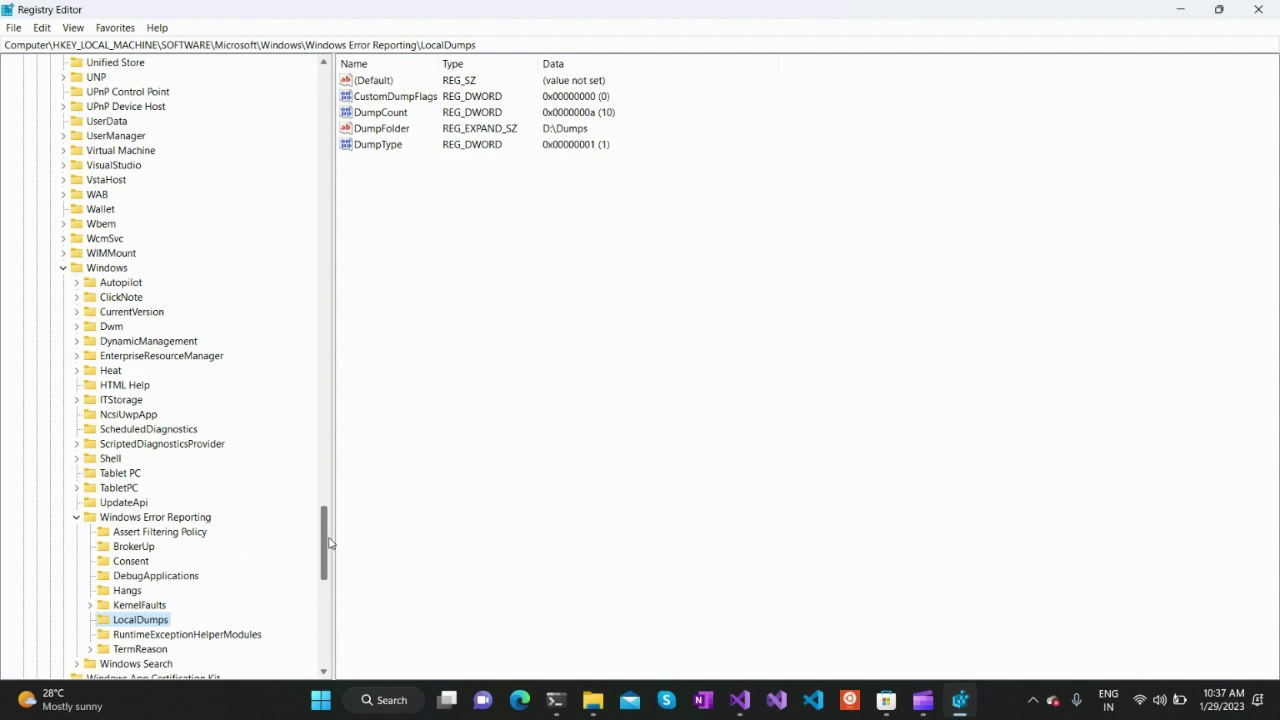
{"action": "left_click_drag", "start_coordinate": [330, 542], "coordinate": [331, 566]}
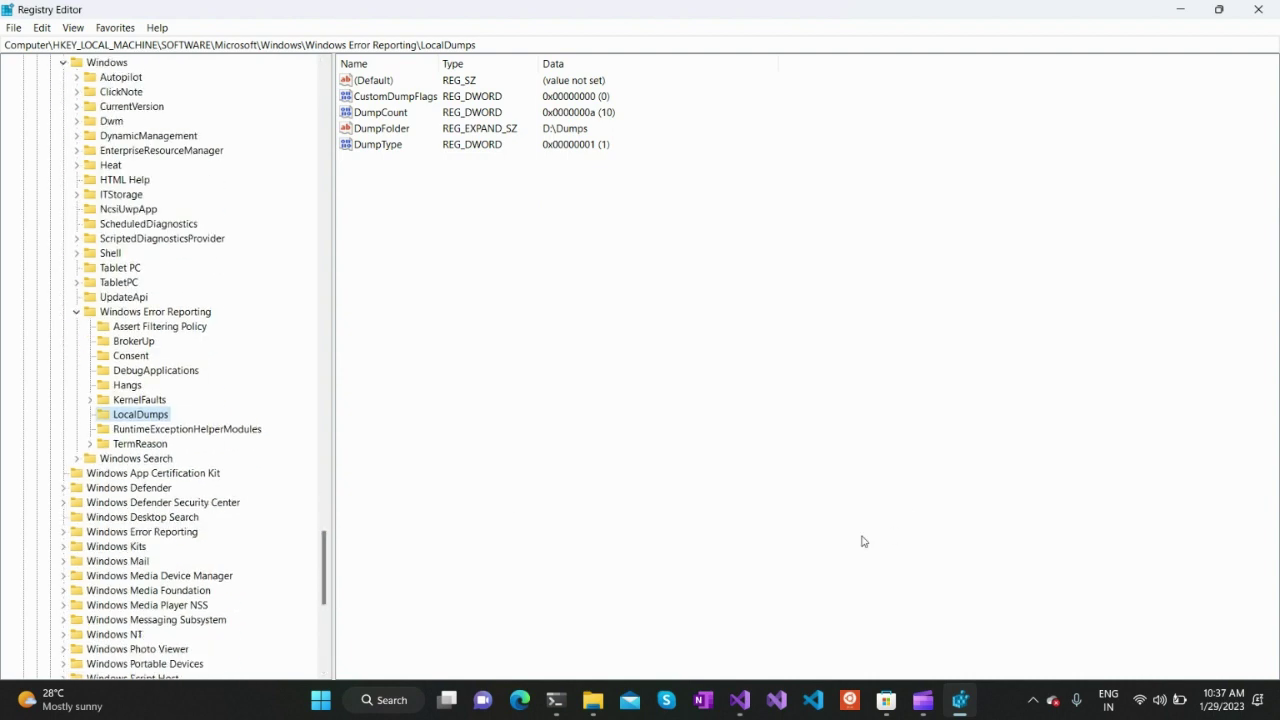
- Launch Chrome and open the Blogger posts page
{"action": "key", "text": "super"}
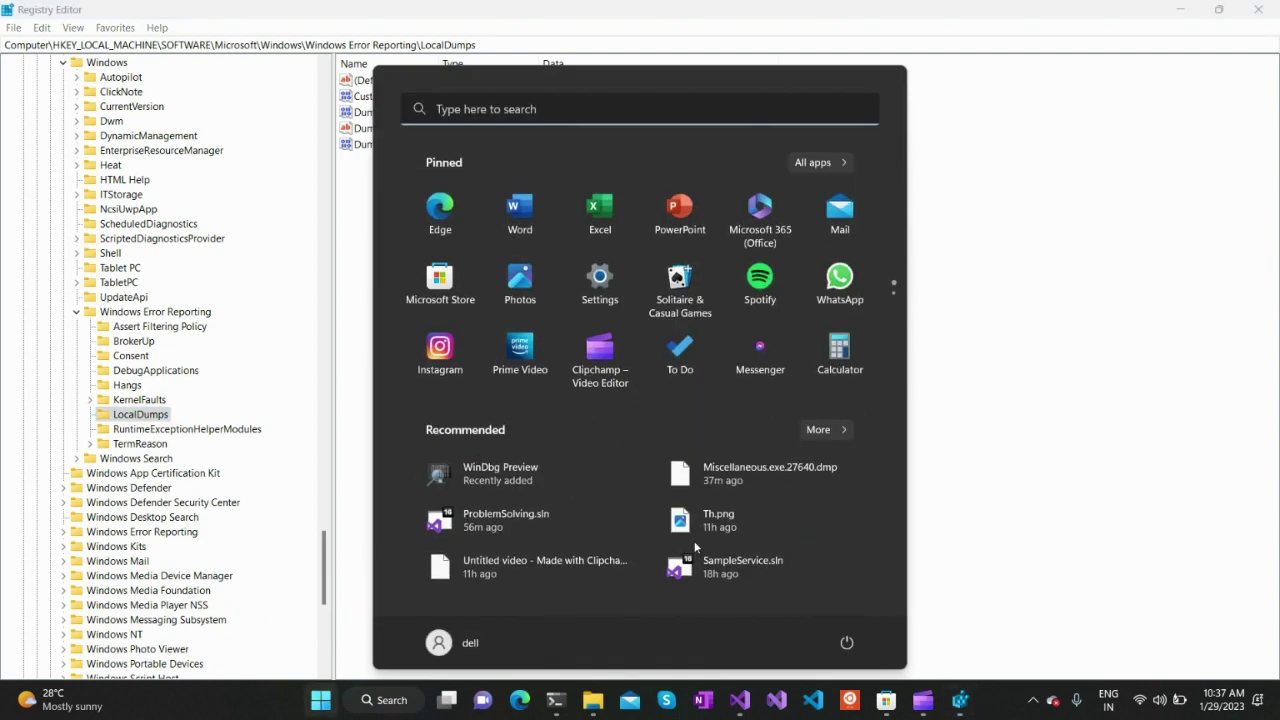
{"action": "type", "text": "chrome"}
{"action": "key", "text": "Return"}
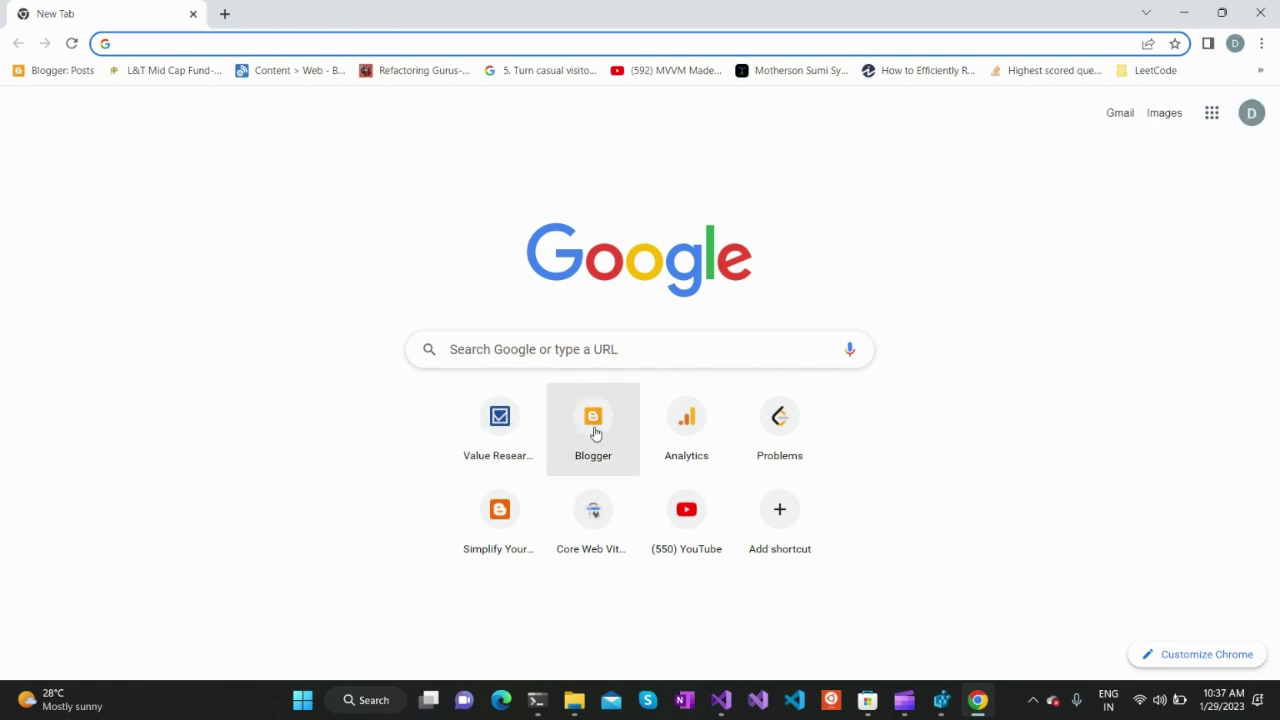
{"action": "left_click", "coordinate": [594, 432]}
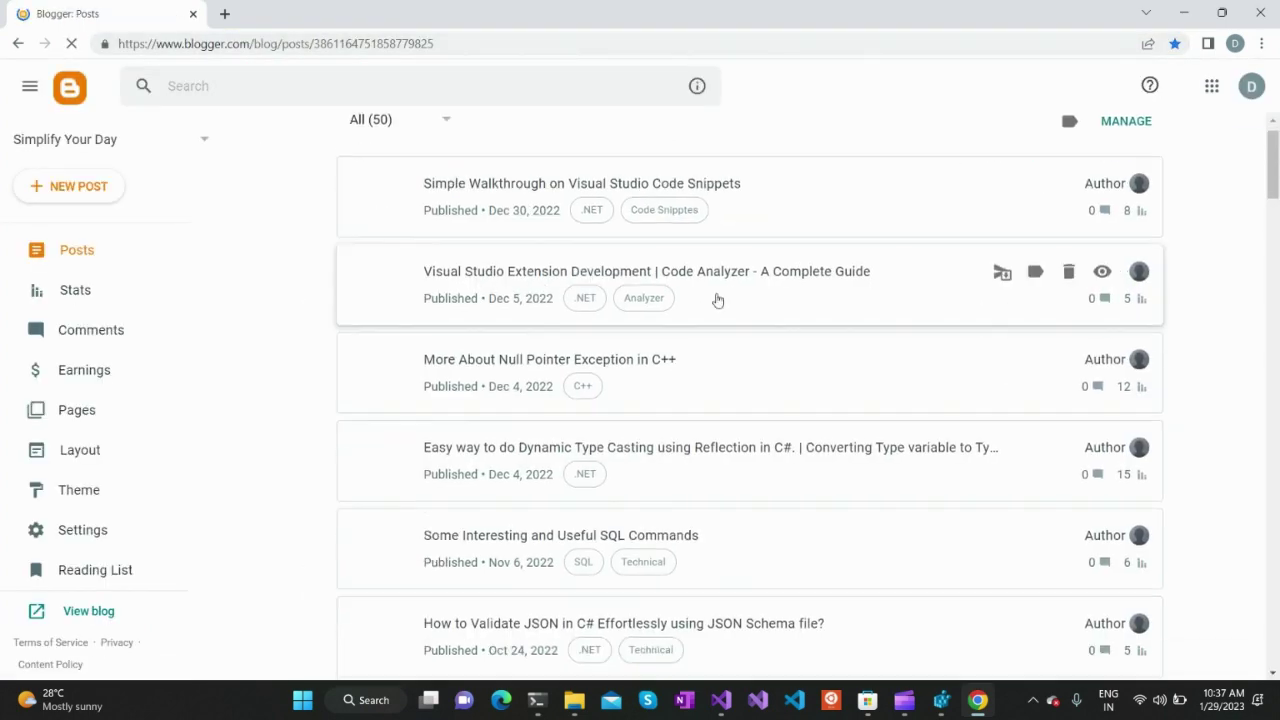
- Find the post "How to Autogenerate Dump File using Windows Error Reporting" in the Blogger list and open its published page
{"action": "scroll", "coordinate": [714, 300], "scroll_direction": "down", "scroll_amount": 8}
{"action": "scroll", "coordinate": [716, 299], "scroll_direction": "down", "scroll_amount": 2}
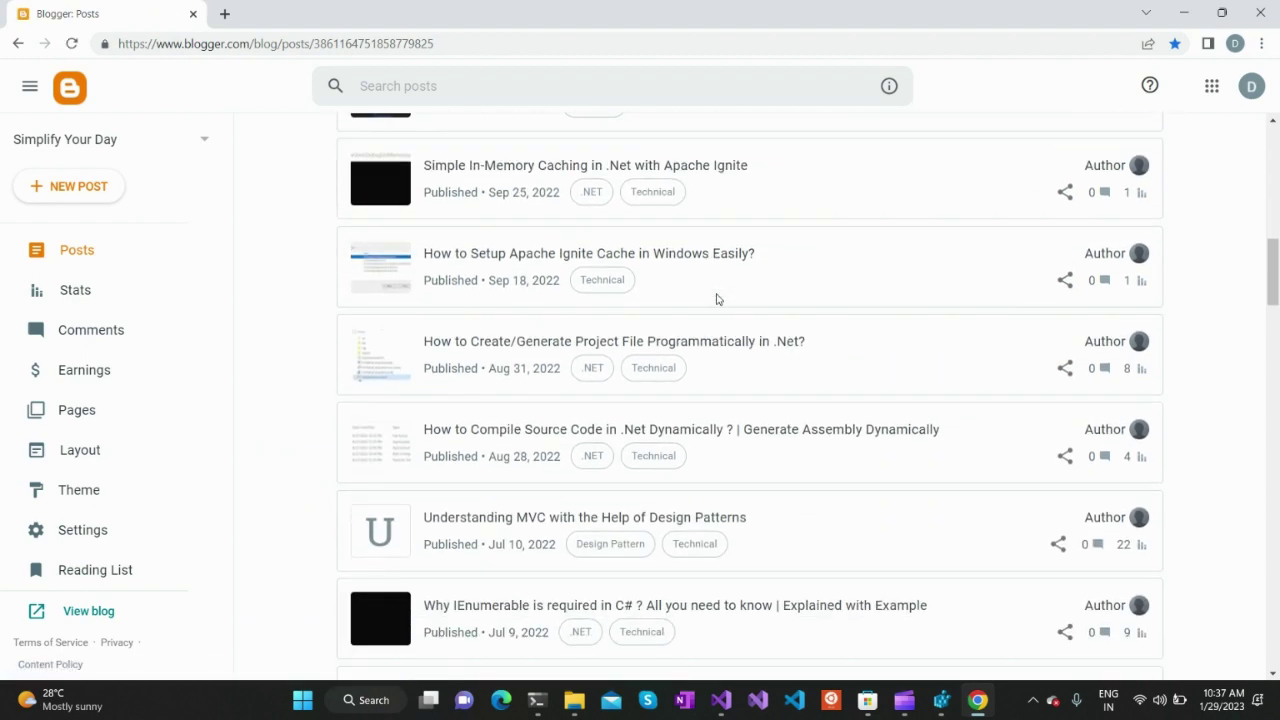
{"action": "scroll", "coordinate": [716, 299], "scroll_direction": "down", "scroll_amount": 3}
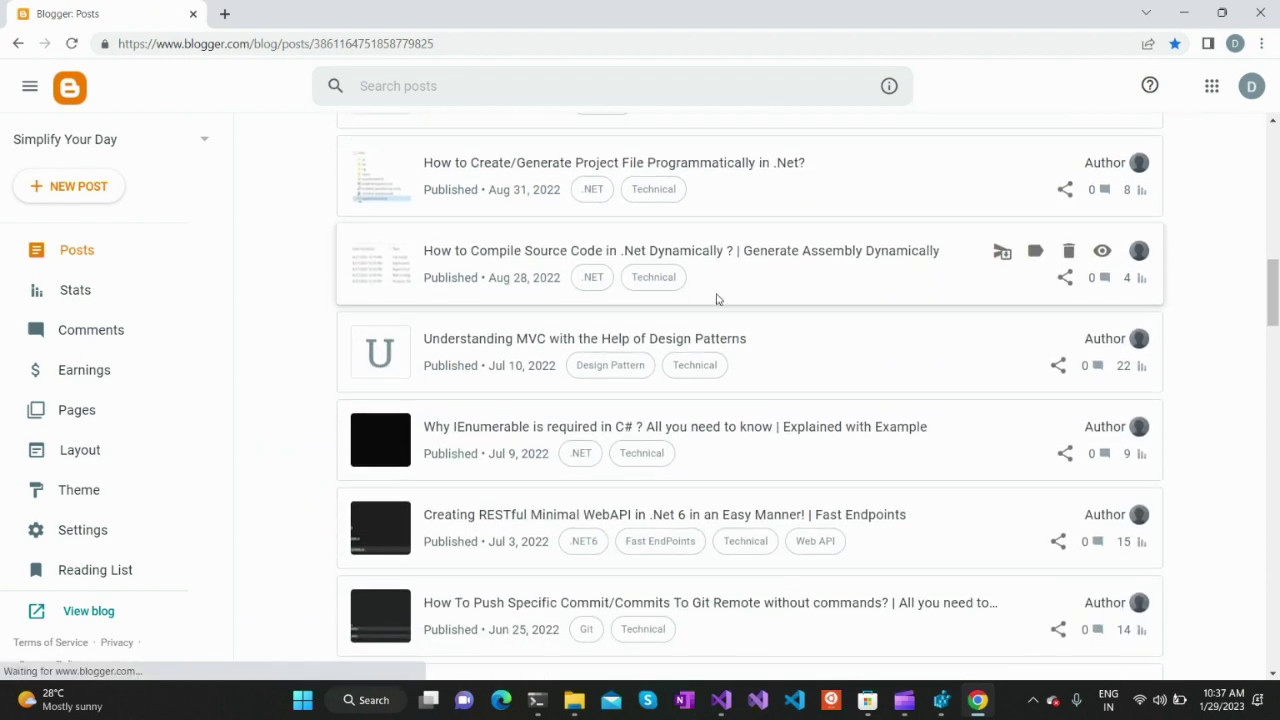
{"action": "scroll", "coordinate": [716, 299], "scroll_direction": "down", "scroll_amount": 4}
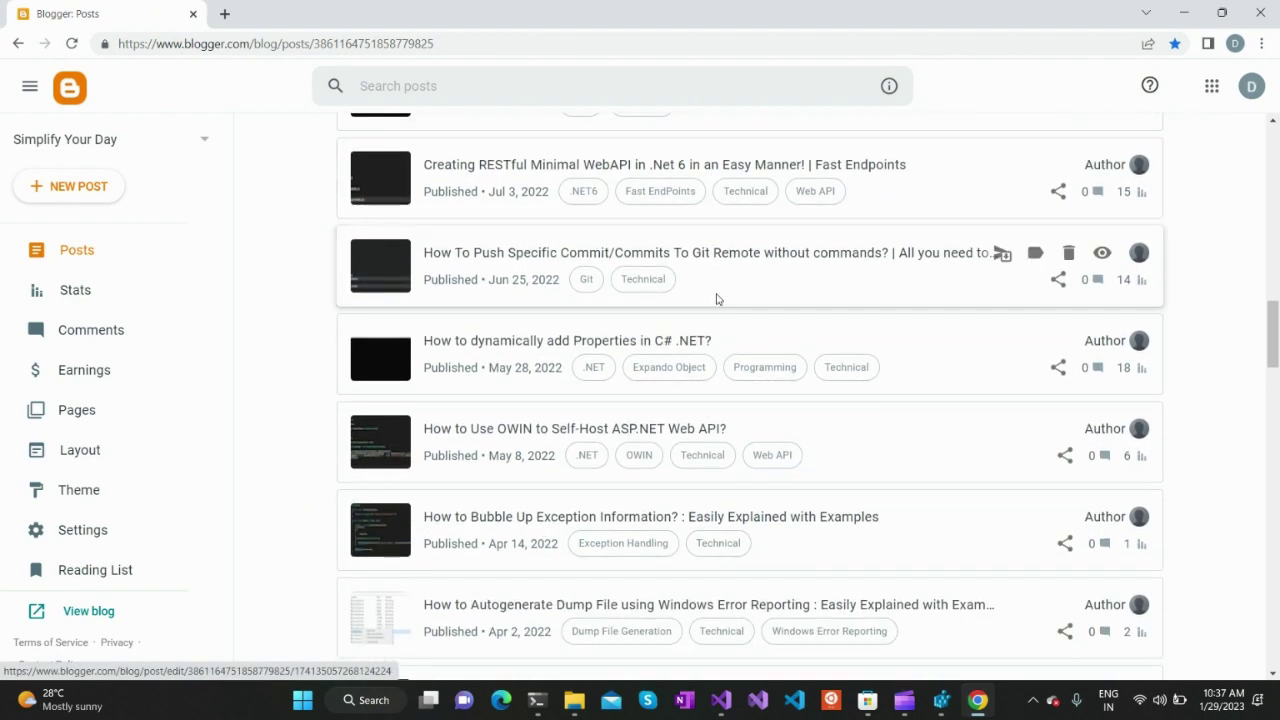
{"action": "scroll", "coordinate": [716, 299], "scroll_direction": "down", "scroll_amount": 3}
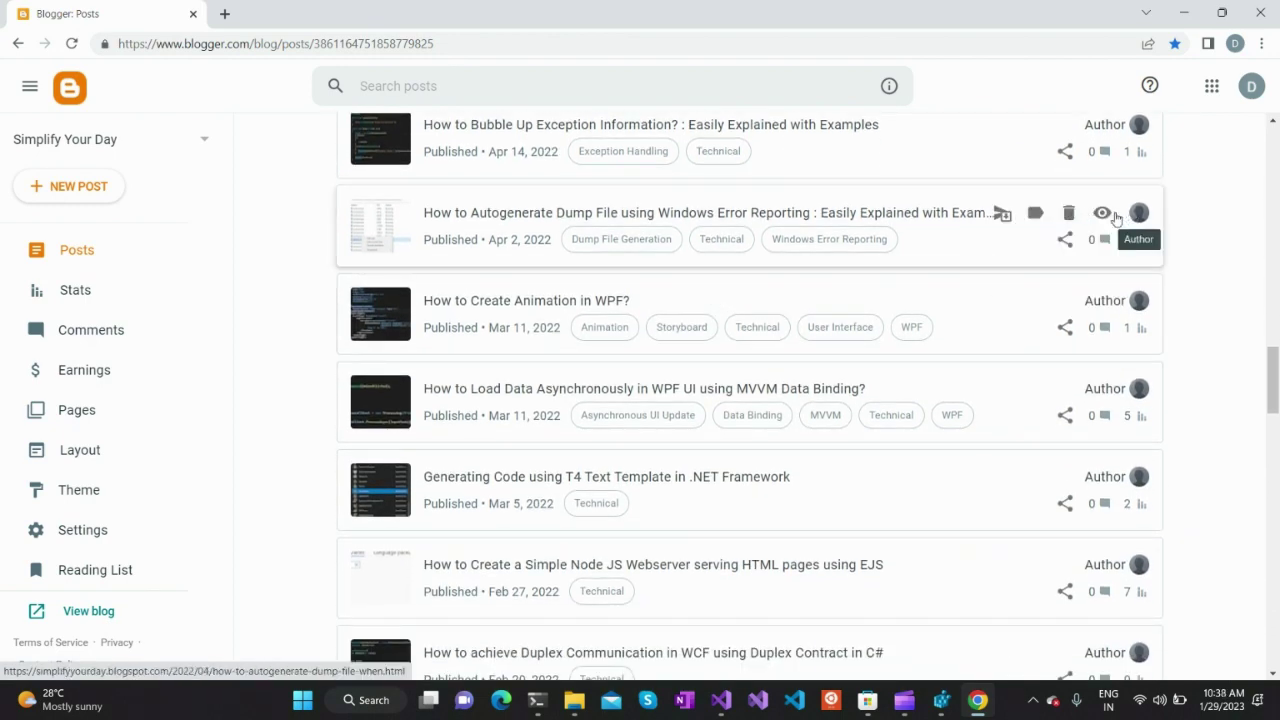
{"action": "left_click", "coordinate": [1102, 213]}
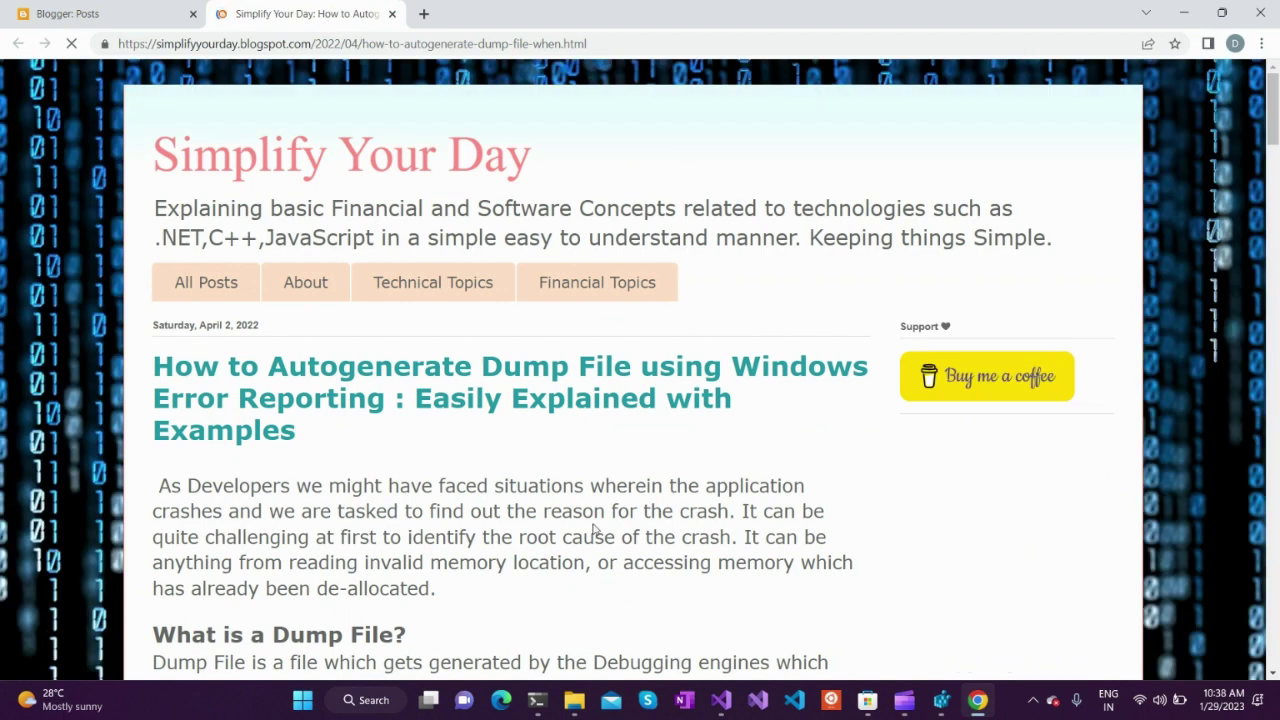
- Read through the article's sections on dump files, ways of generating them, the LocalDumps registry entries, the sample application and the closing MSDN note
{"action": "scroll", "coordinate": [594, 526], "scroll_direction": "down", "scroll_amount": 2}
{"action": "scroll", "coordinate": [594, 533], "scroll_direction": "down", "scroll_amount": 5}
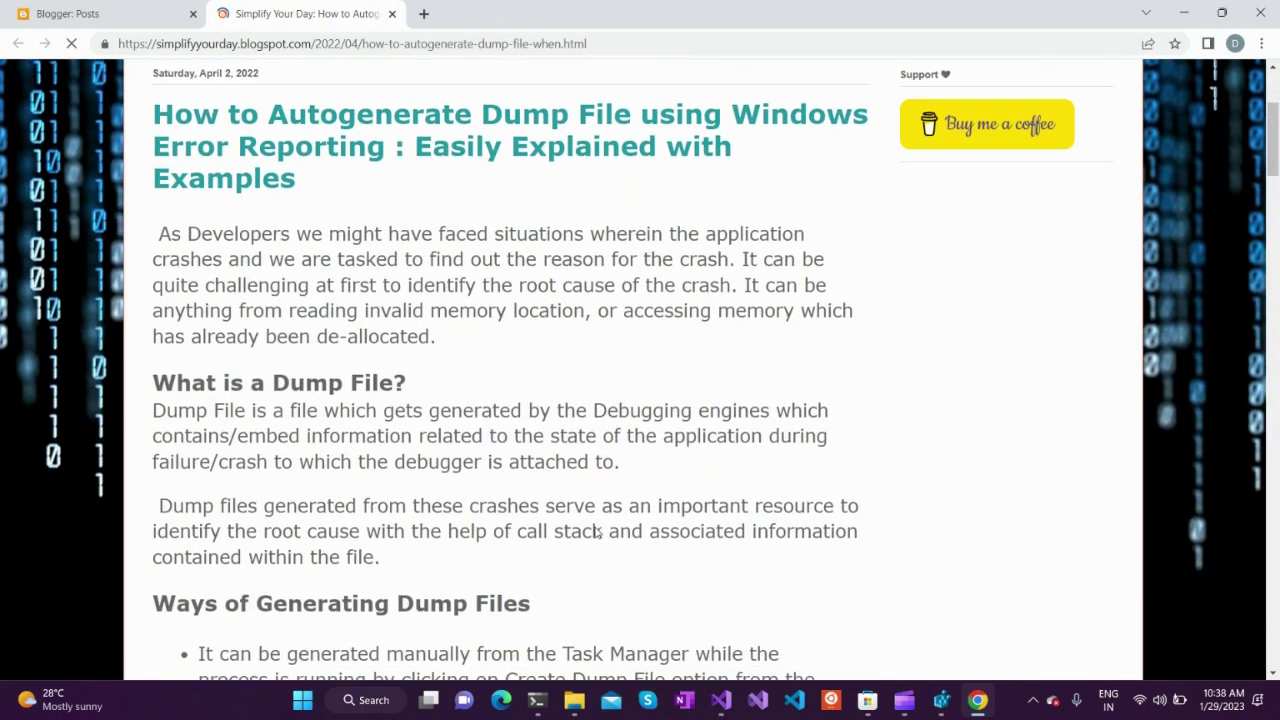
{"action": "scroll", "coordinate": [594, 532], "scroll_direction": "down", "scroll_amount": 5}
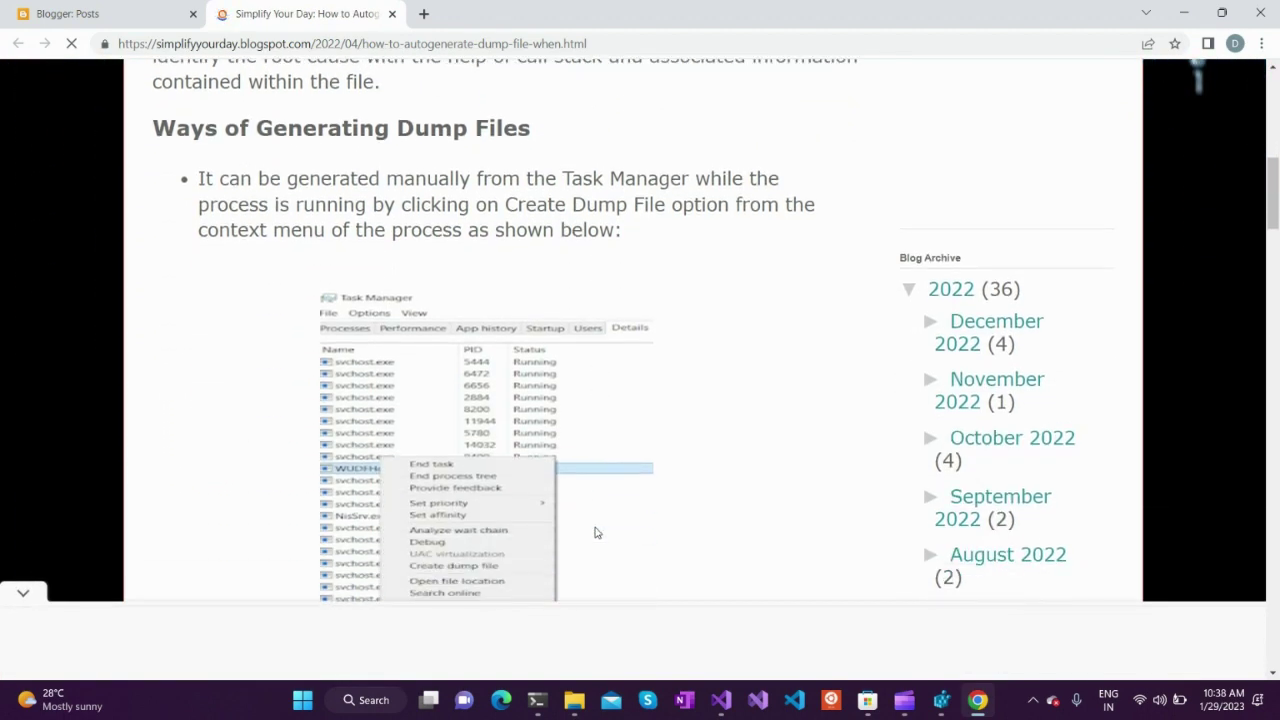
{"action": "scroll", "coordinate": [594, 533], "scroll_direction": "down", "scroll_amount": 2}
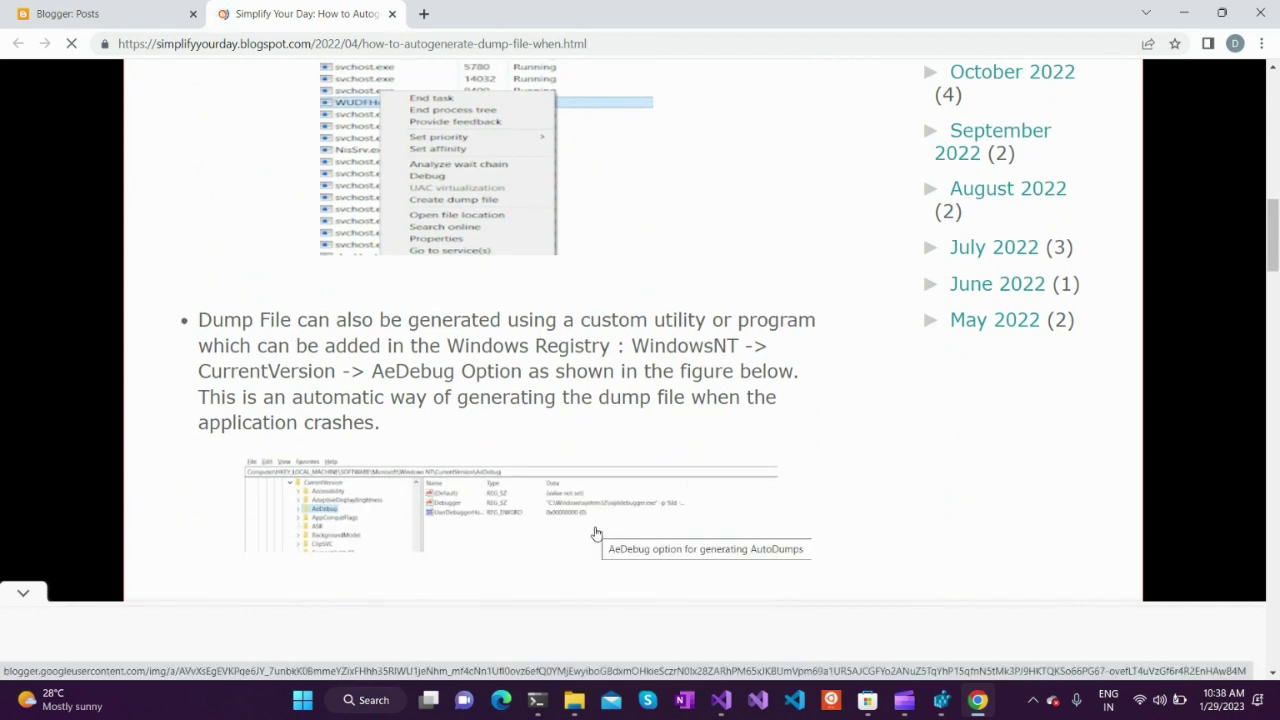
{"action": "scroll", "coordinate": [594, 532], "scroll_direction": "down", "scroll_amount": 4}
{"action": "scroll", "coordinate": [594, 530], "scroll_direction": "down", "scroll_amount": 2}
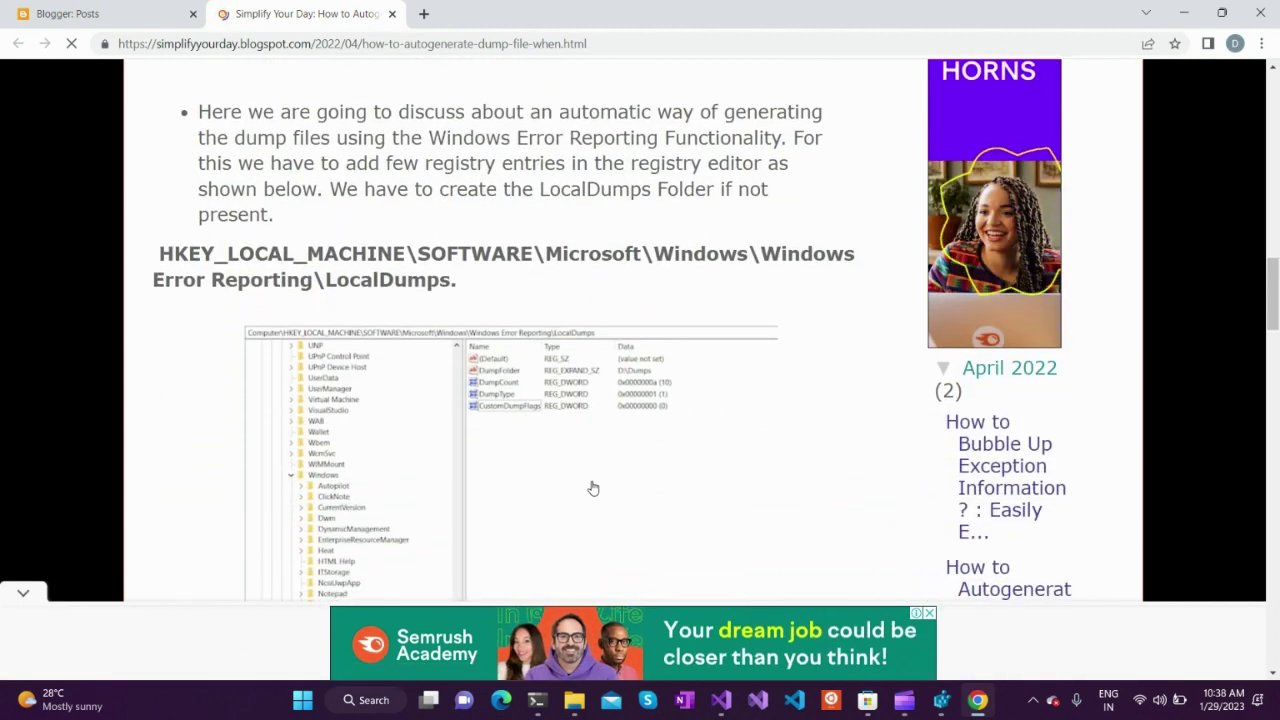
{"action": "scroll", "coordinate": [583, 451], "scroll_direction": "down", "scroll_amount": 3}
{"action": "scroll", "coordinate": [585, 454], "scroll_direction": "down", "scroll_amount": 7}
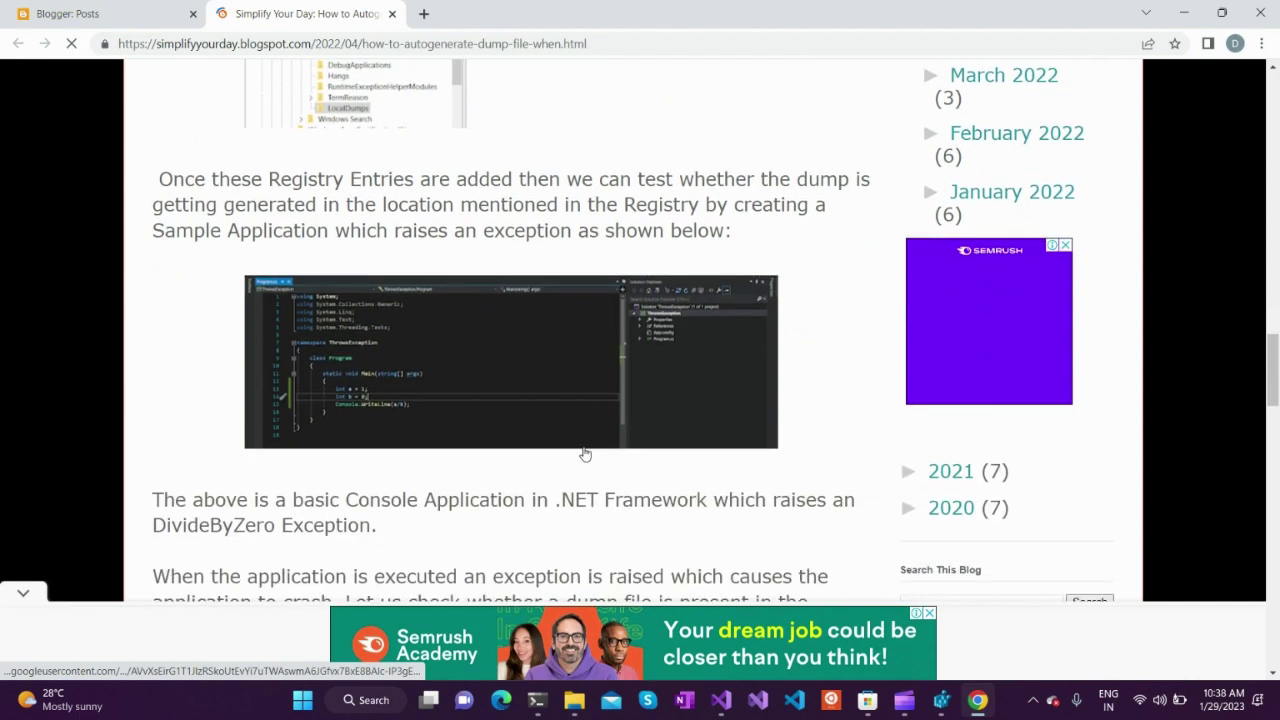
{"action": "scroll", "coordinate": [585, 448], "scroll_direction": "down", "scroll_amount": 1}
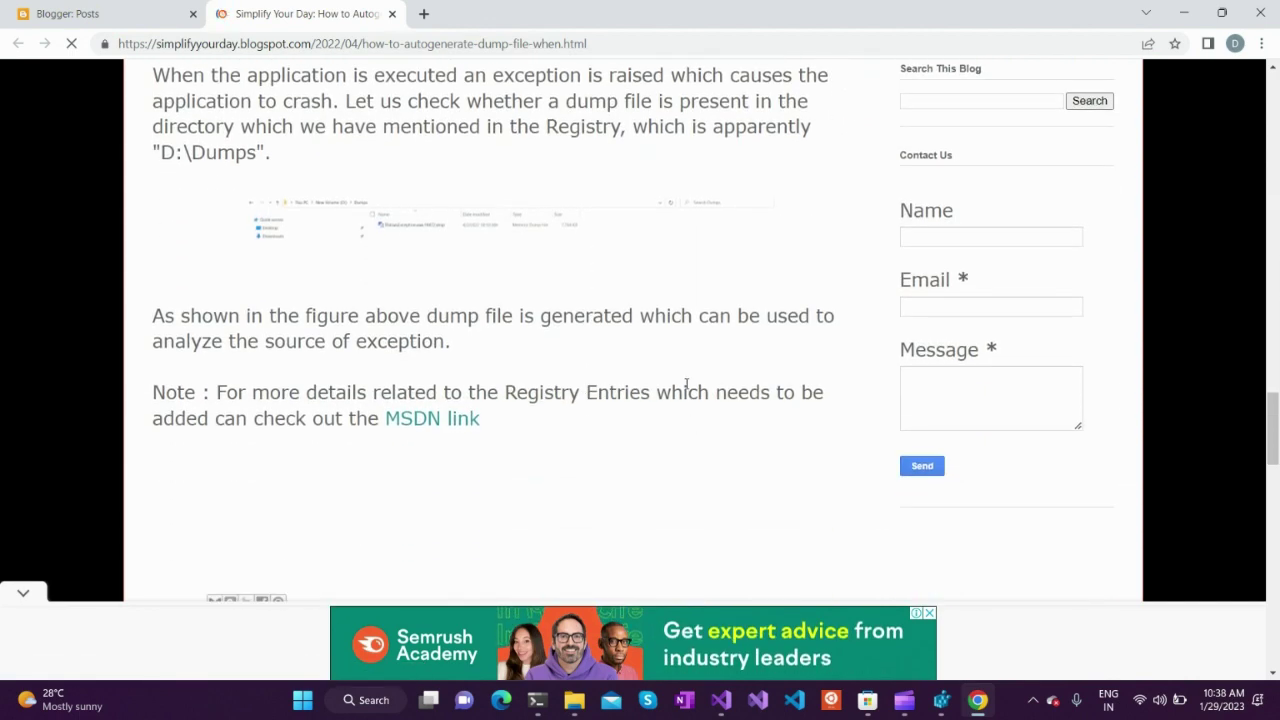
{"action": "scroll", "coordinate": [684, 383], "scroll_direction": "up", "scroll_amount": 1}
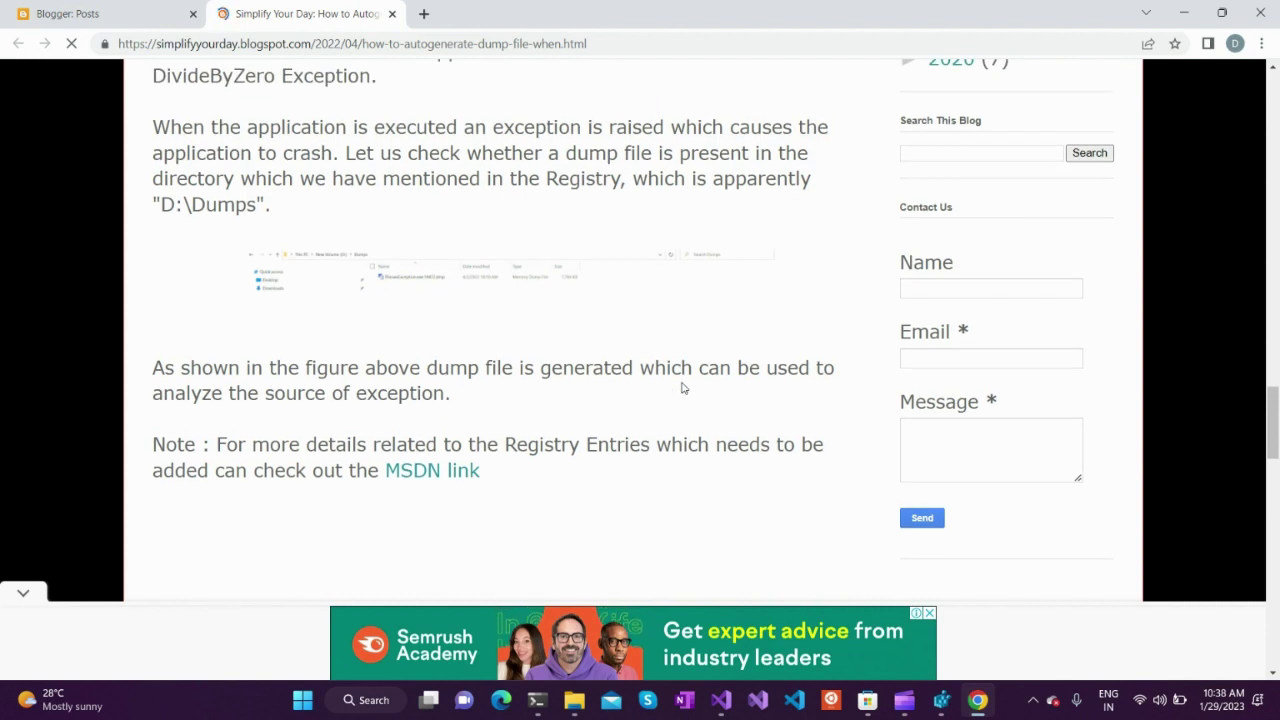
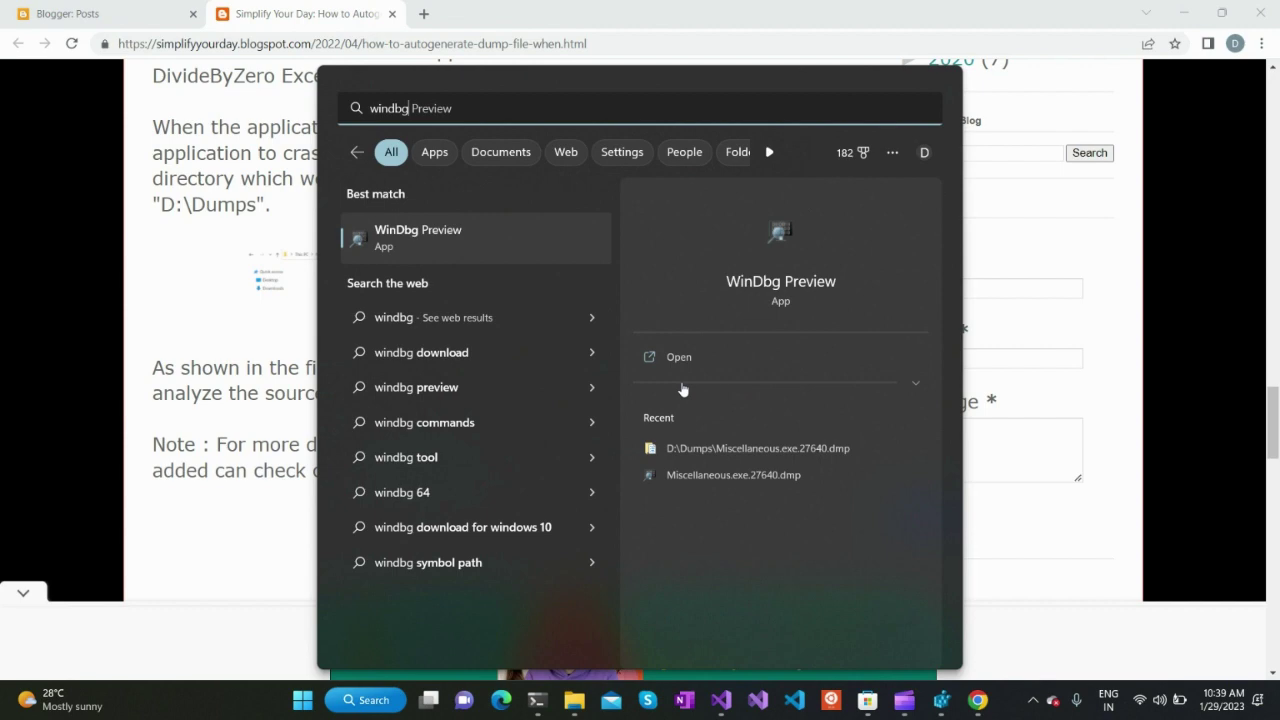
- Launch WinDbg Preview, restore its window to a smaller size over the article, and view its memory and home commands
{"action": "key", "text": "Escape"}
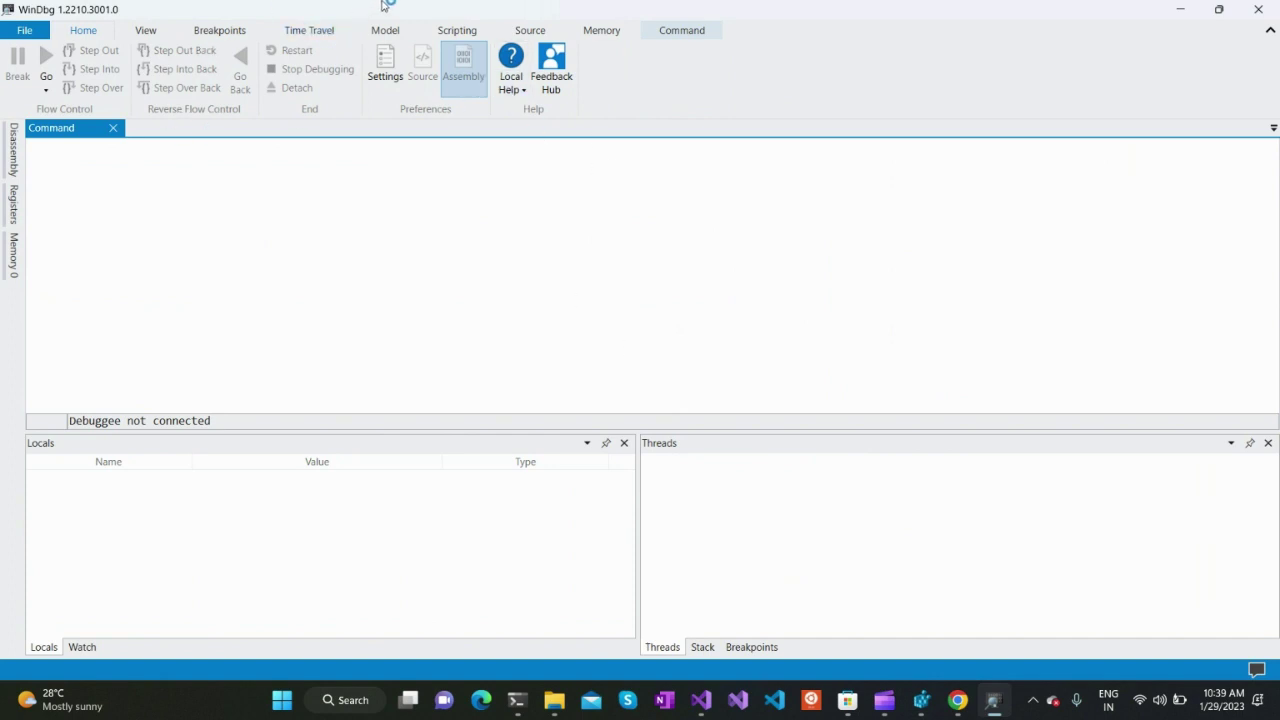
{"action": "left_click_drag", "start_coordinate": [386, 10], "coordinate": [463, 53]}
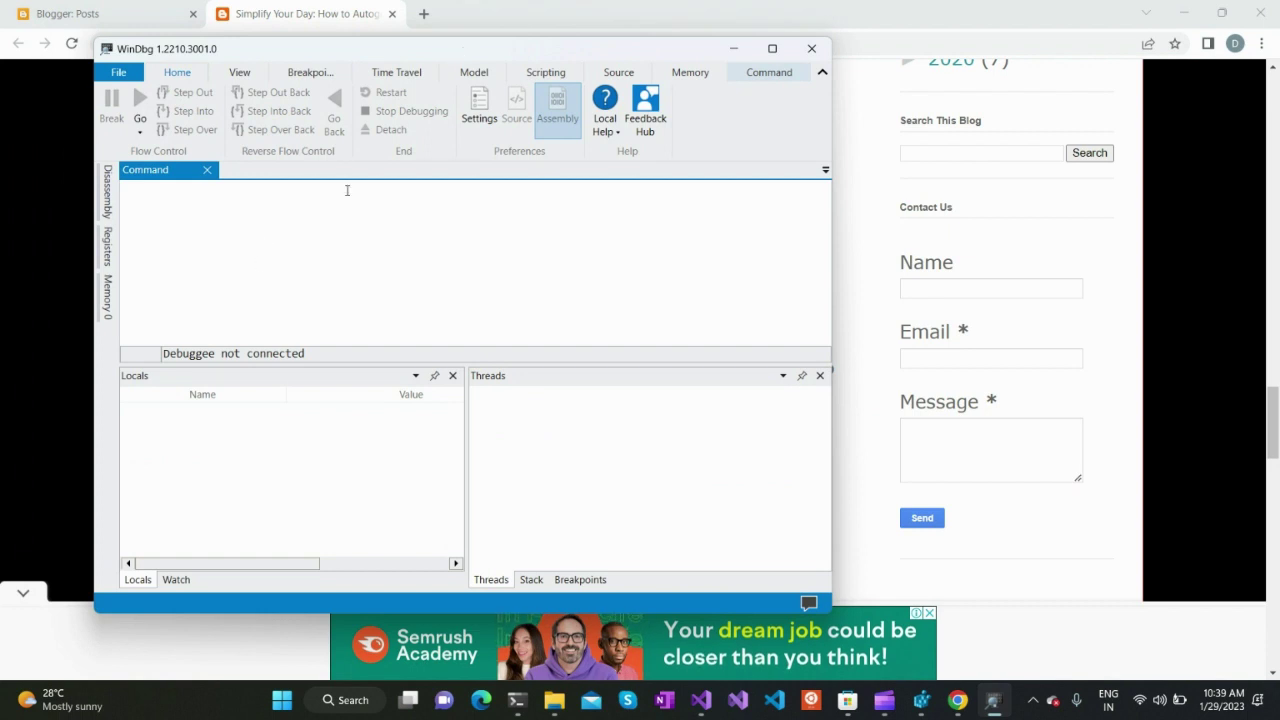
{"action": "left_click", "coordinate": [695, 79]}
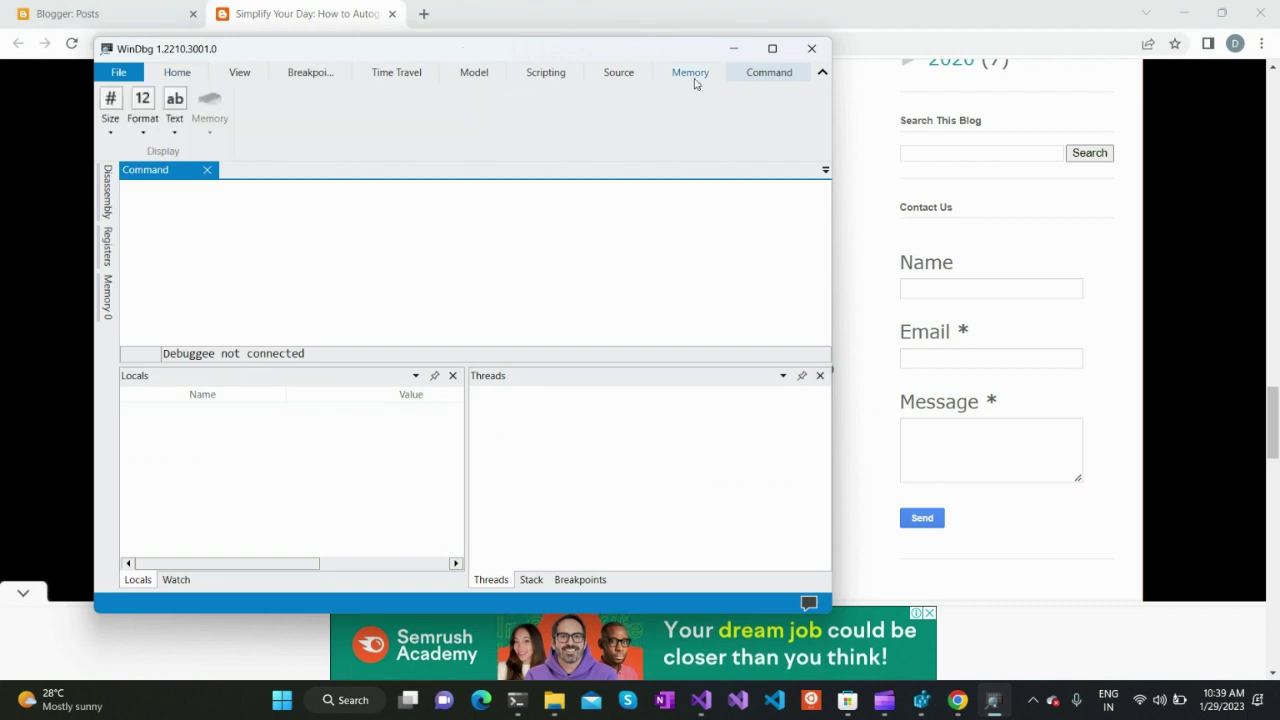
{"action": "left_click", "coordinate": [177, 72]}
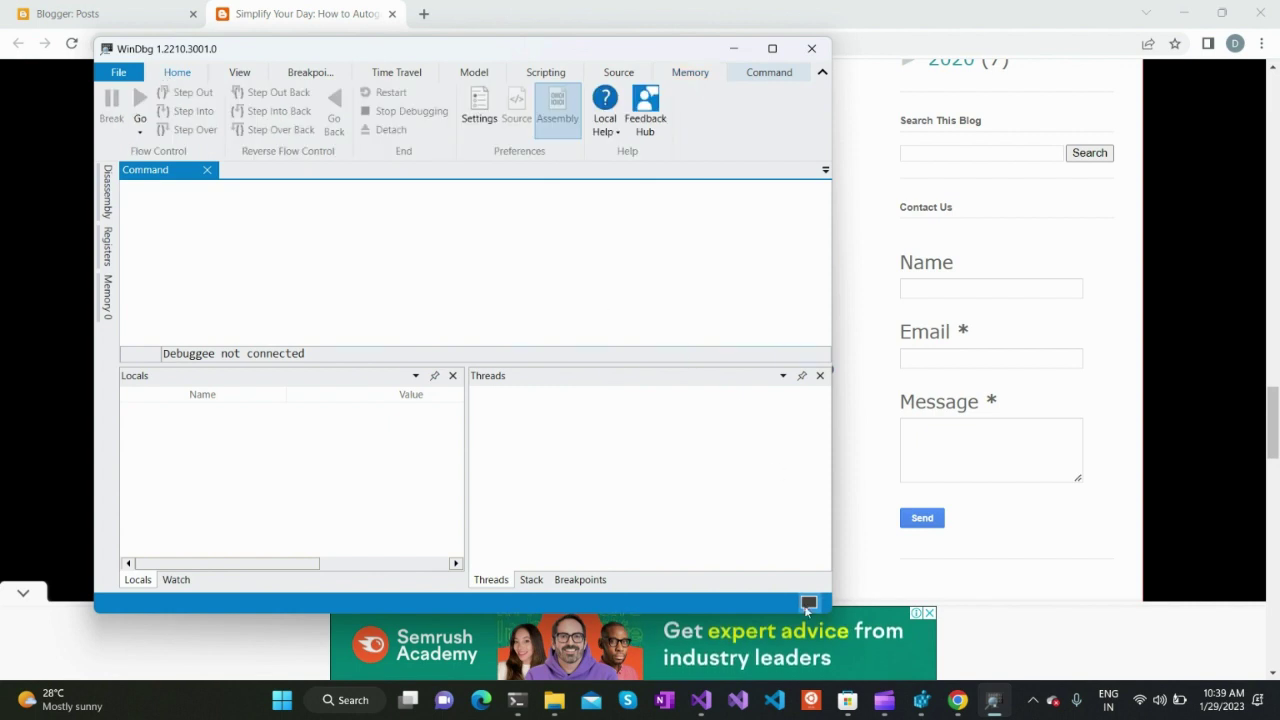
- Switch to Microsoft Store, examine the WinDbg Preview page's screenshots and description, and minimize both the Store and WinDbg windows
{"action": "left_click", "coordinate": [847, 700]}
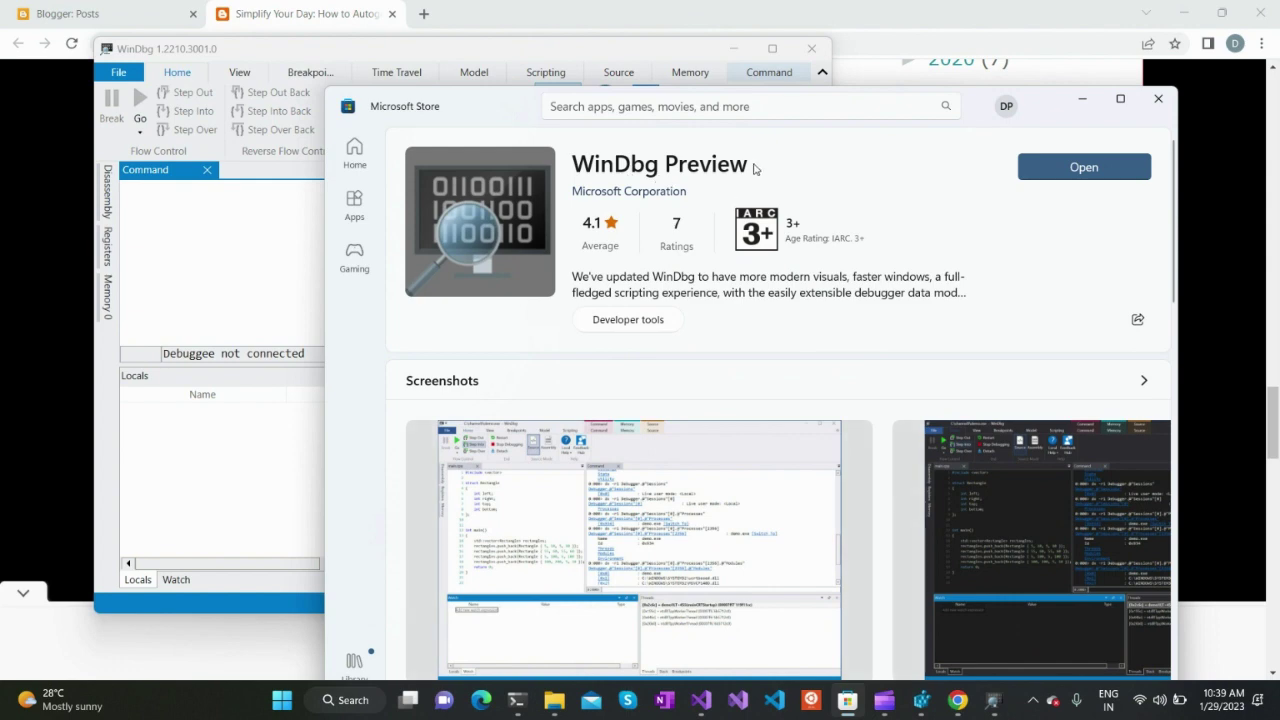
{"action": "scroll", "coordinate": [766, 586], "scroll_direction": "down", "scroll_amount": 2}
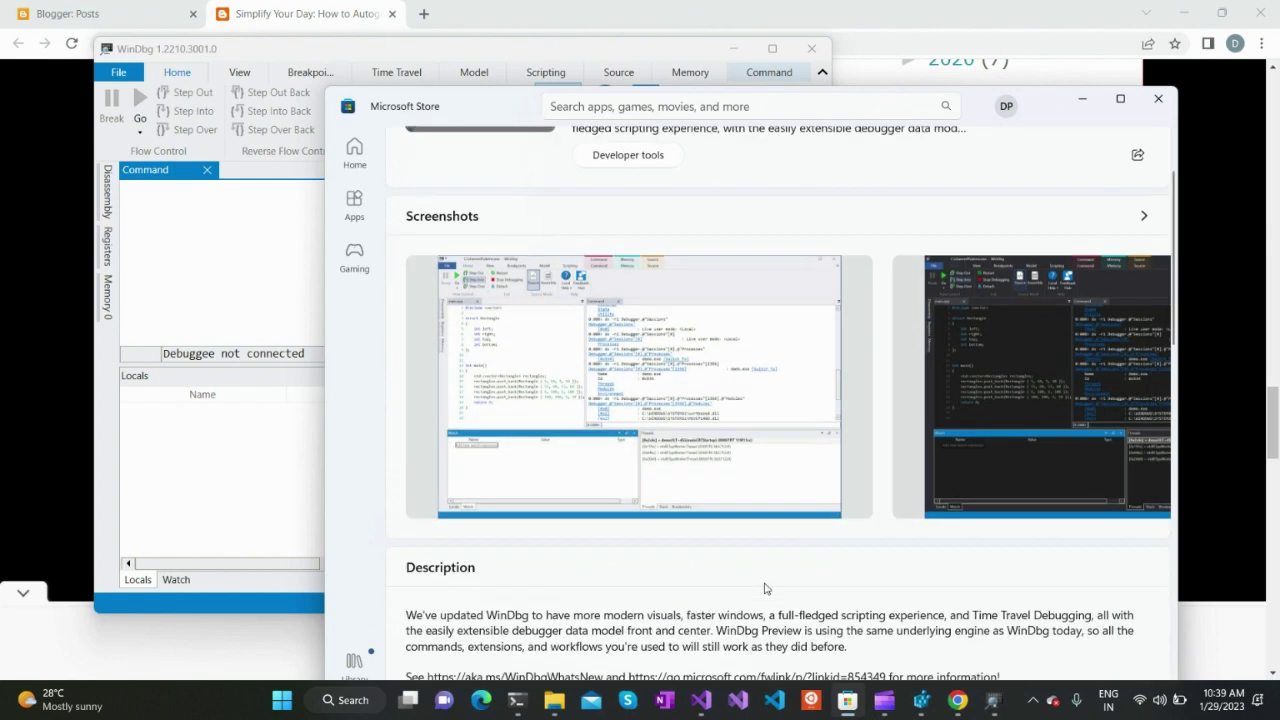
{"action": "scroll", "coordinate": [955, 453], "scroll_direction": "right", "scroll_amount": 5}
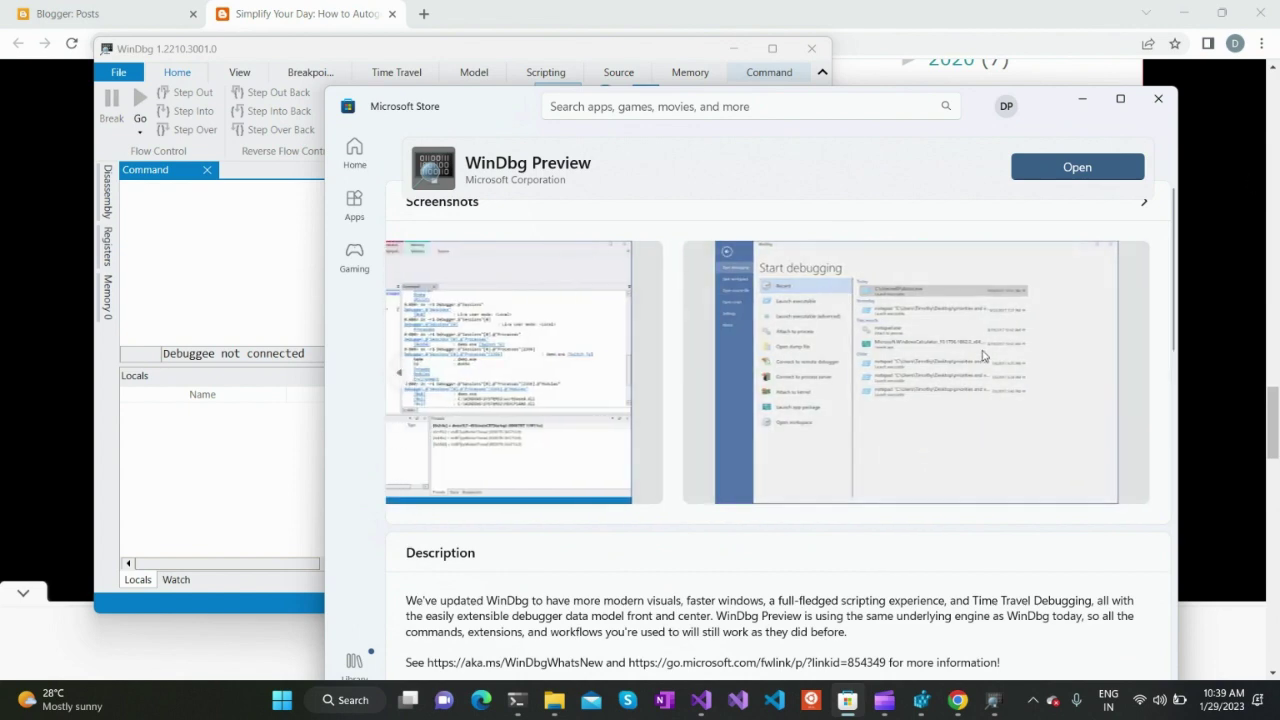
{"action": "left_click", "coordinate": [1082, 99]}
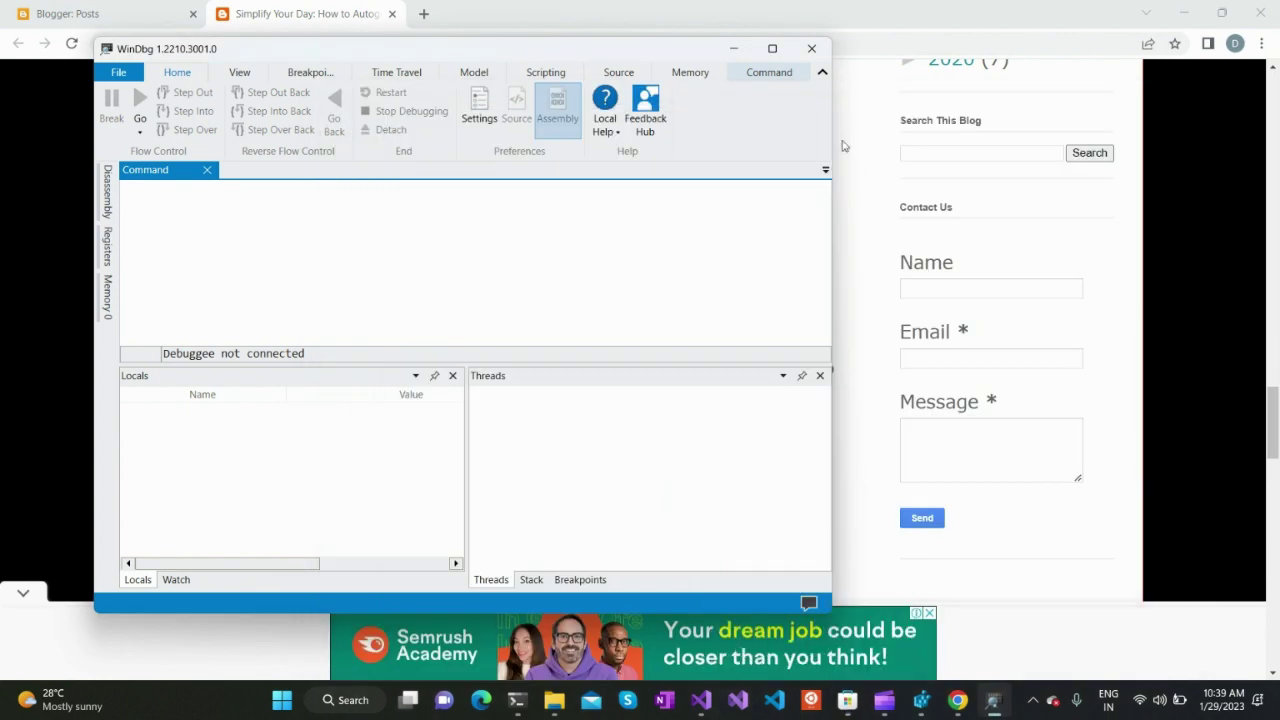
{"action": "left_click", "coordinate": [730, 48]}
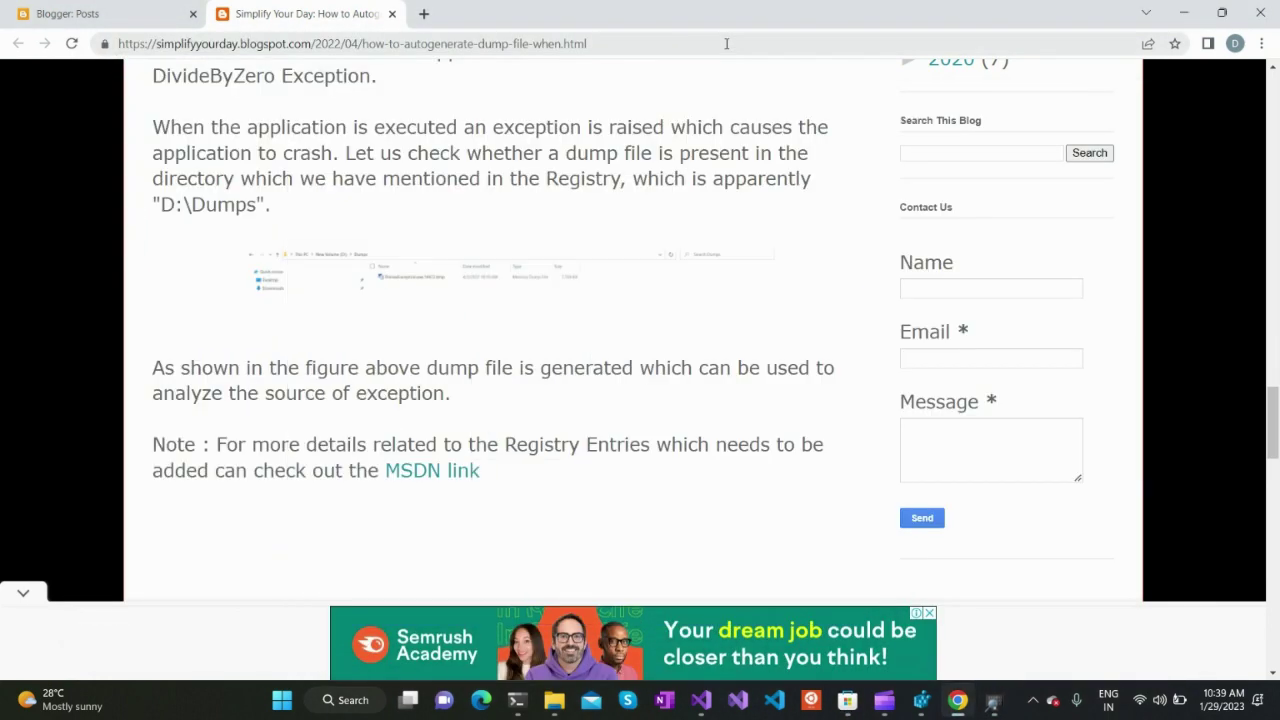
- Review the article again, from the sample application back to the ways of generating dump files and the LocalDumps registry path
{"action": "scroll", "coordinate": [716, 348], "scroll_direction": "up", "scroll_amount": 9}
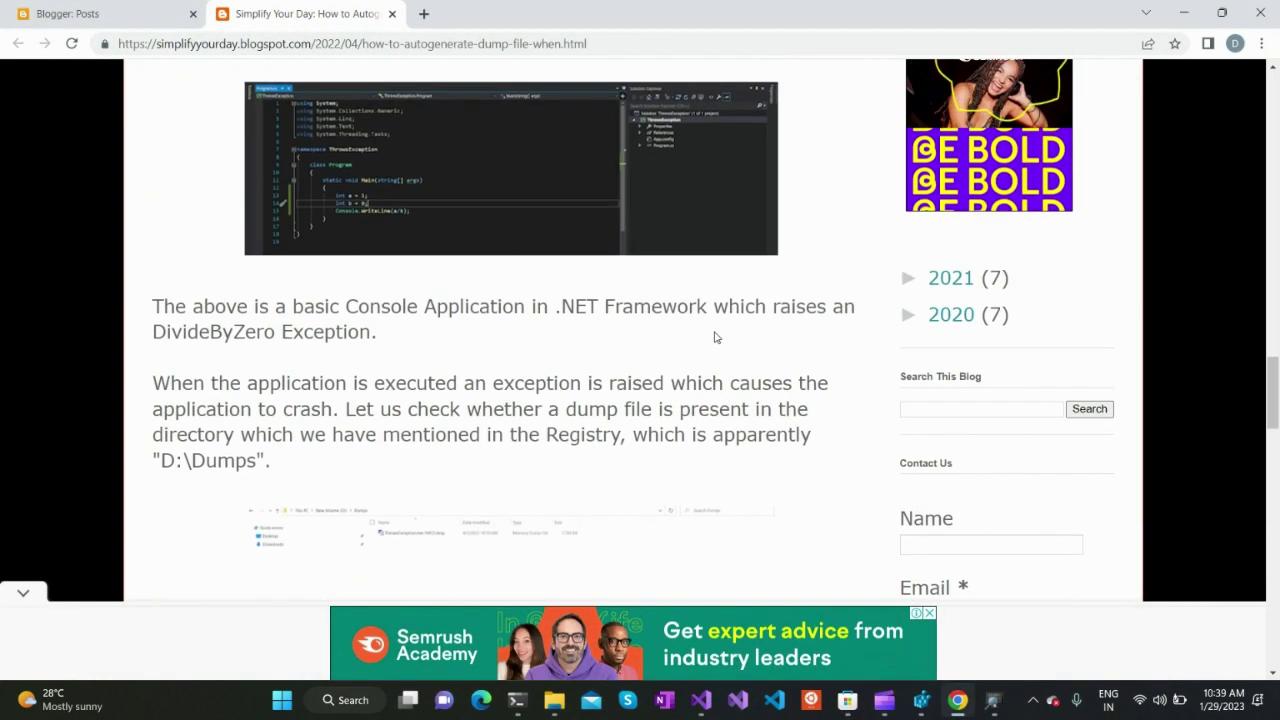
{"action": "scroll", "coordinate": [716, 339], "scroll_direction": "up", "scroll_amount": 5}
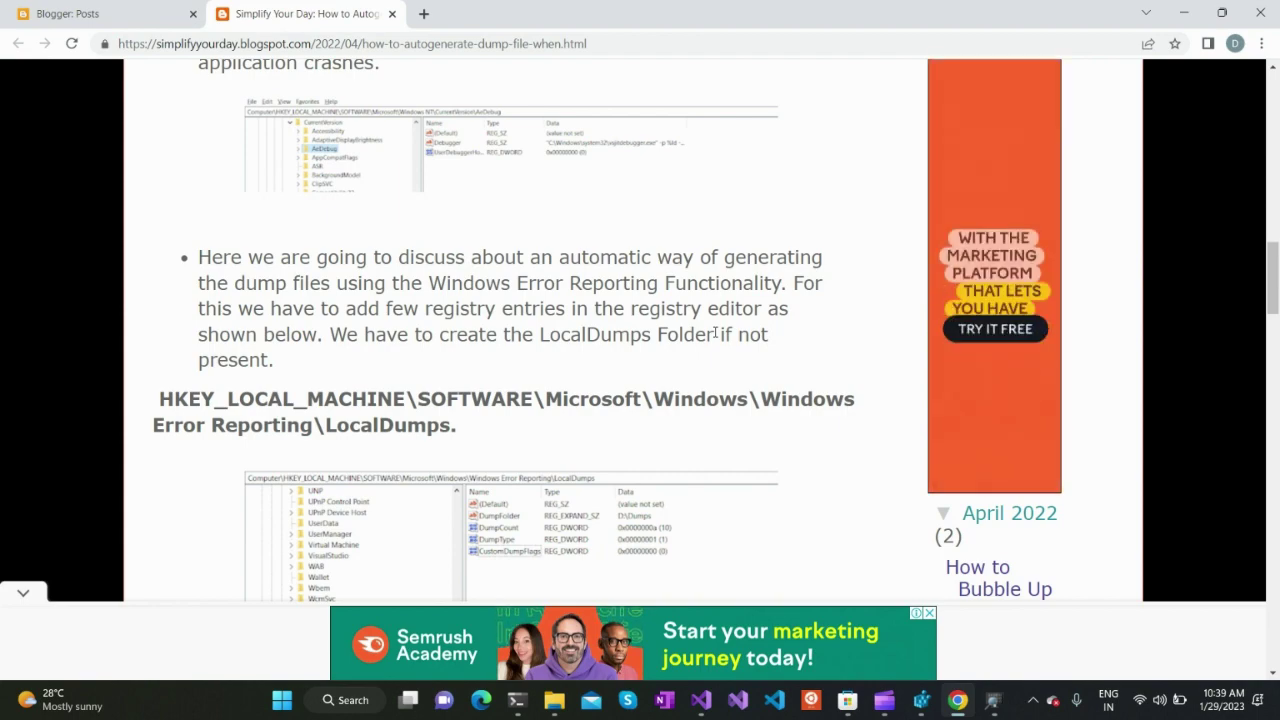
{"action": "scroll", "coordinate": [716, 336], "scroll_direction": "up", "scroll_amount": 7}
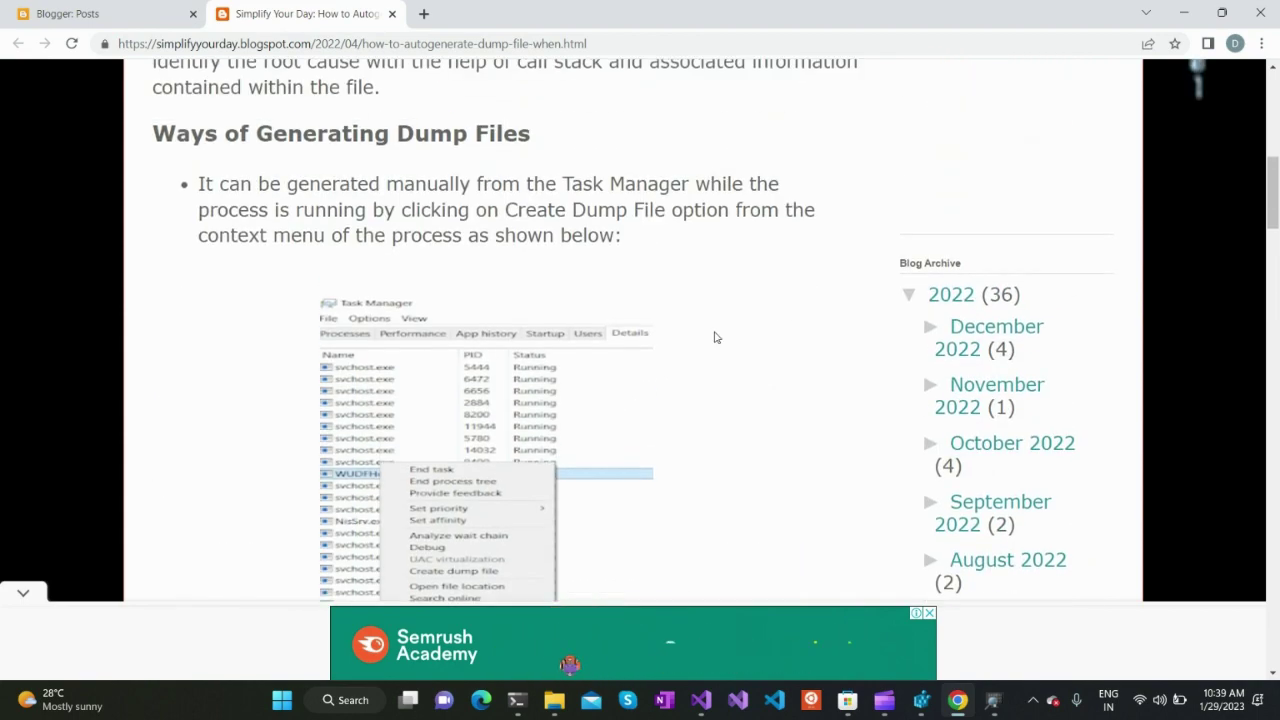
{"action": "scroll", "coordinate": [716, 336], "scroll_direction": "down", "scroll_amount": 6}
{"action": "scroll", "coordinate": [715, 332], "scroll_direction": "down", "scroll_amount": 3}
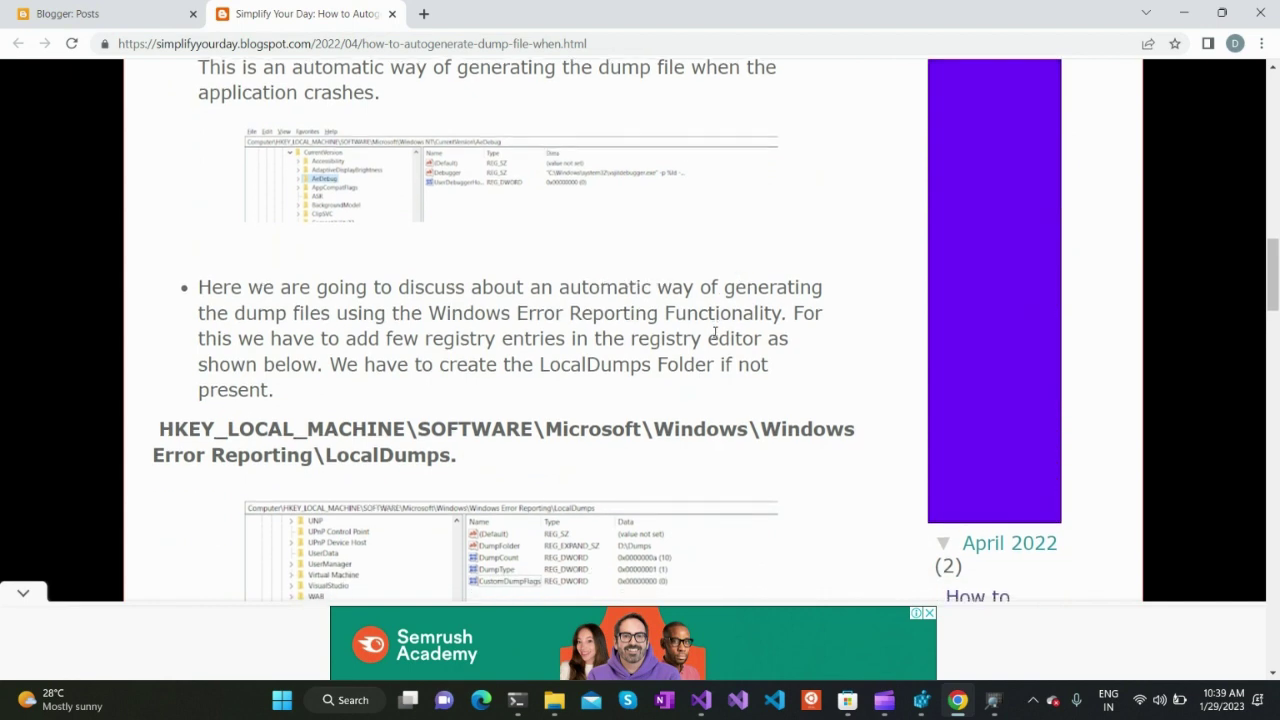